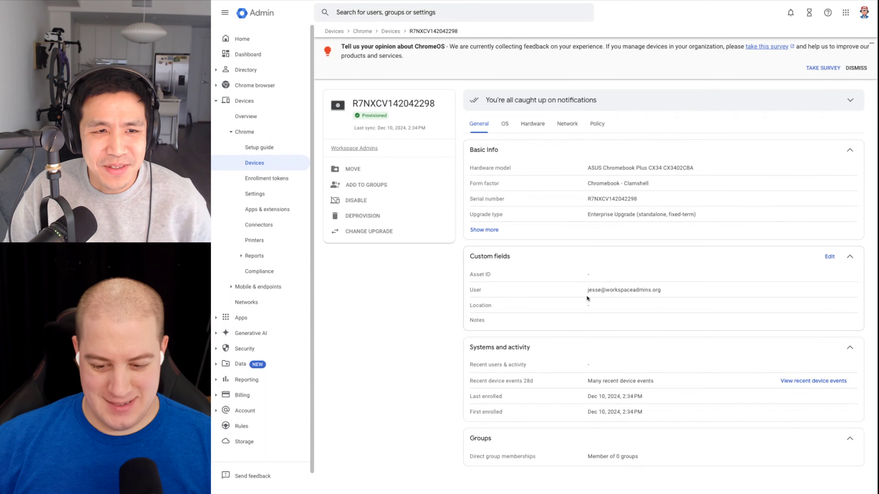
# - Review the enrolled Chromebook's form factor, upgrade type, assigned user and automatic update end date
pyautogui.moveTo(668, 189); pyautogui.dragTo(584, 185)
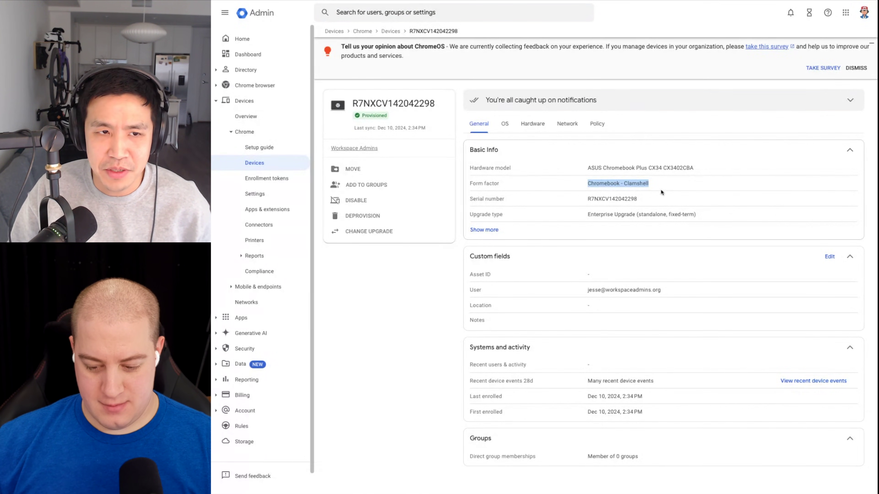
pyautogui.click(593, 227)
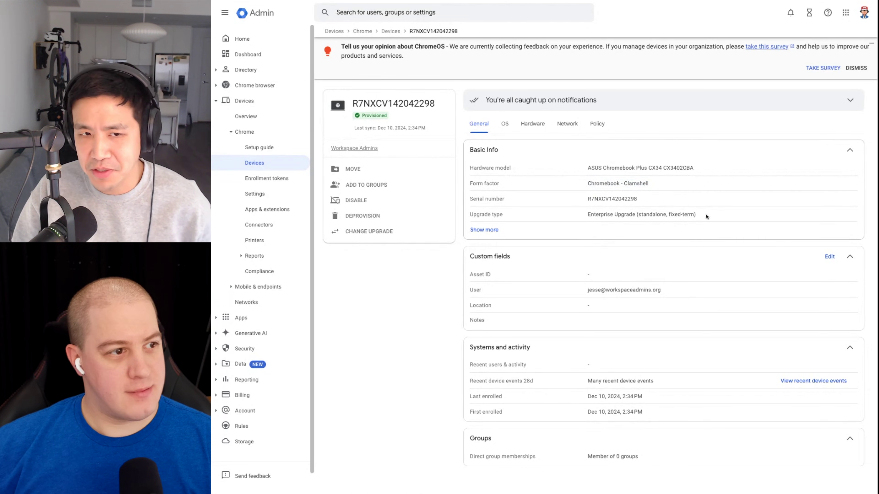
pyautogui.moveTo(706, 212); pyautogui.dragTo(545, 214)
pyautogui.moveTo(663, 290); pyautogui.dragTo(526, 293)
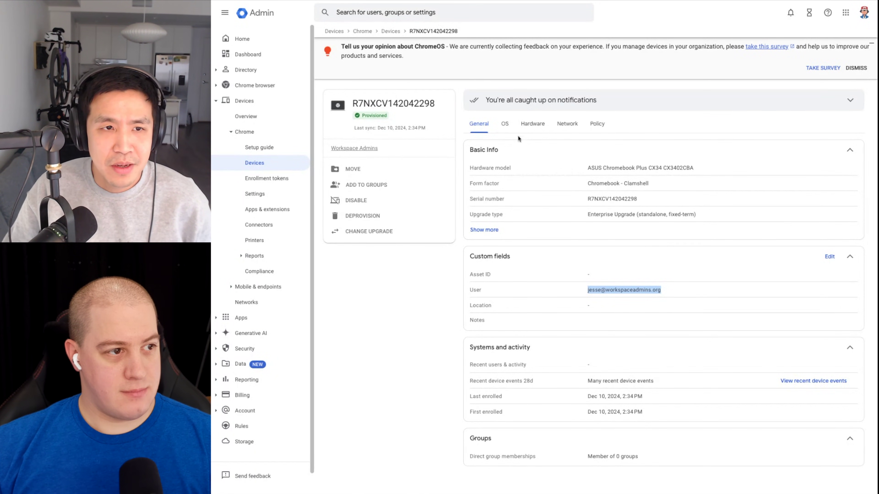
pyautogui.click(505, 124)
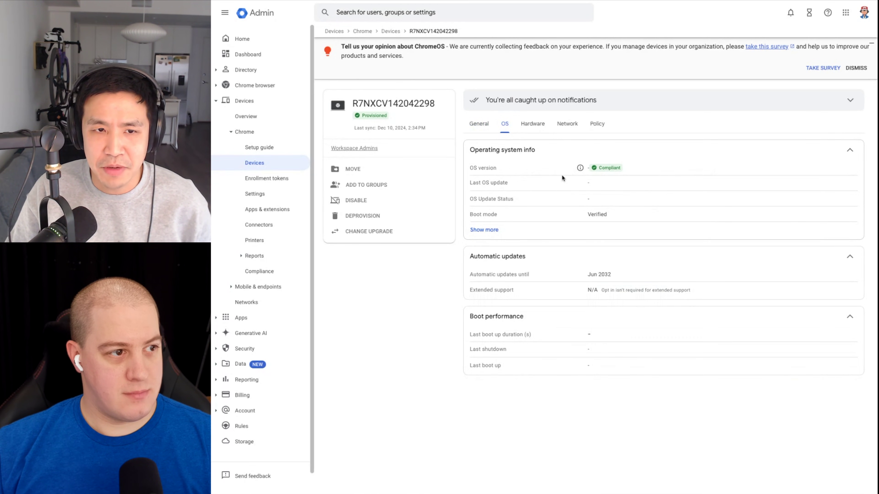
pyautogui.moveTo(630, 277); pyautogui.dragTo(588, 274)
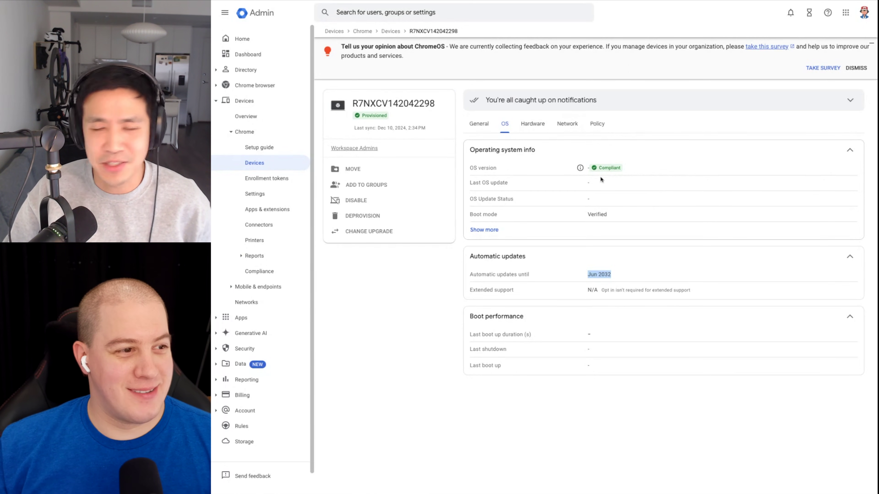
# - Look through the Chromebook's hardware, network and policy details
pyautogui.click(534, 126)
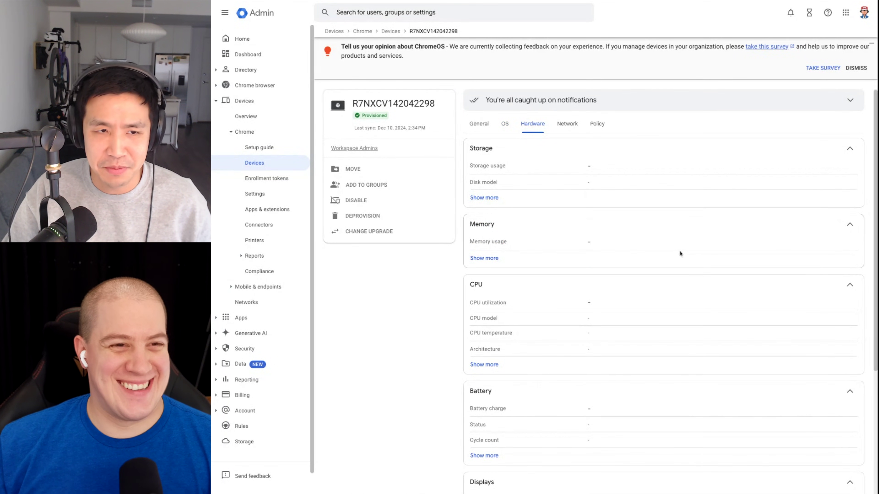
pyautogui.scroll(-5, 680, 253)
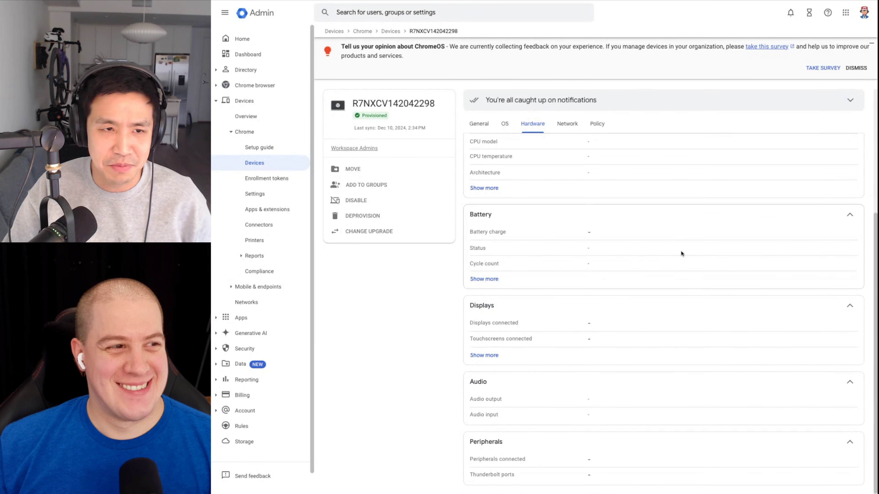
pyautogui.scroll(5, 673, 267)
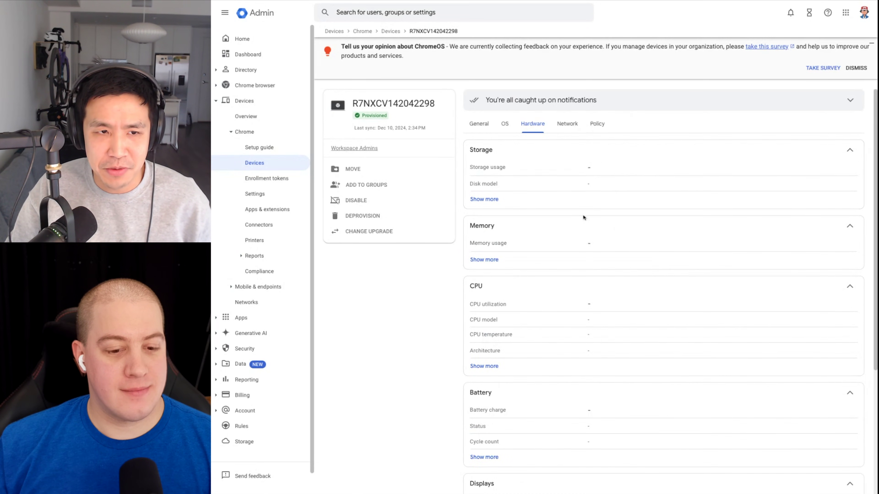
pyautogui.scroll(-2, 611, 262)
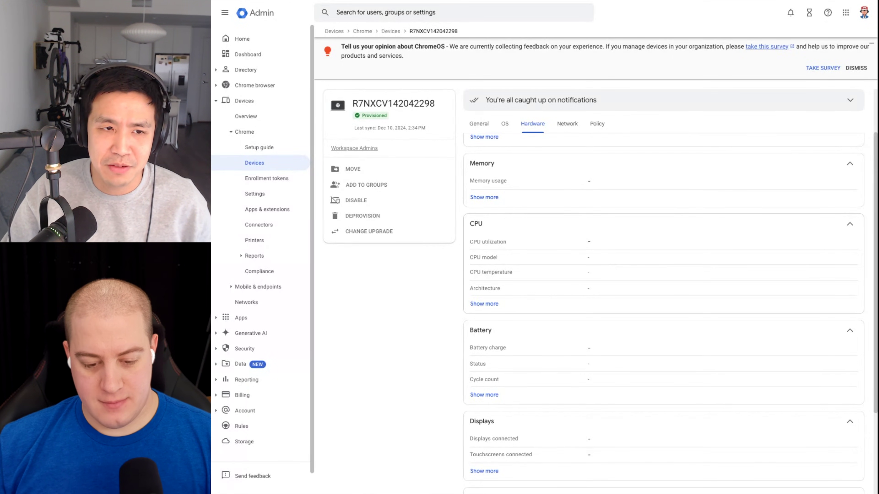
pyautogui.scroll(2, 598, 227)
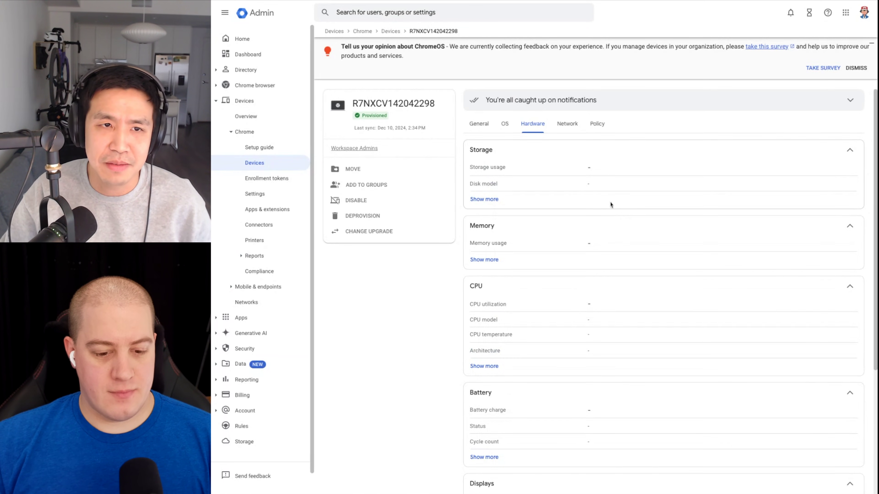
pyautogui.click(568, 125)
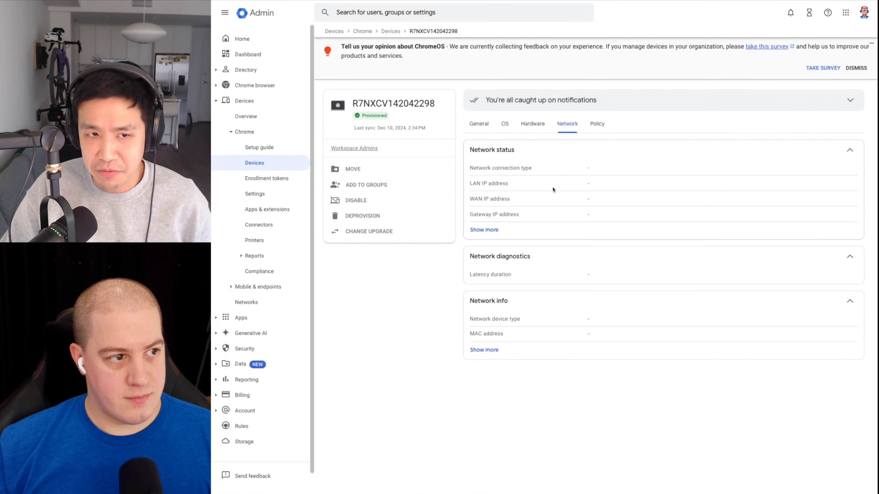
pyautogui.click(601, 125)
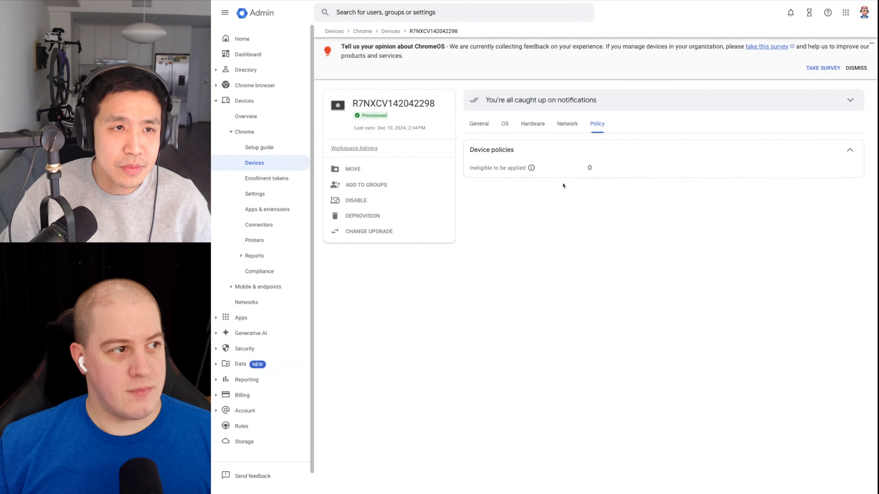
# - Return to the Chrome devices list, reopen the provisioned Chromebook and check its form factor
pyautogui.click(392, 32)
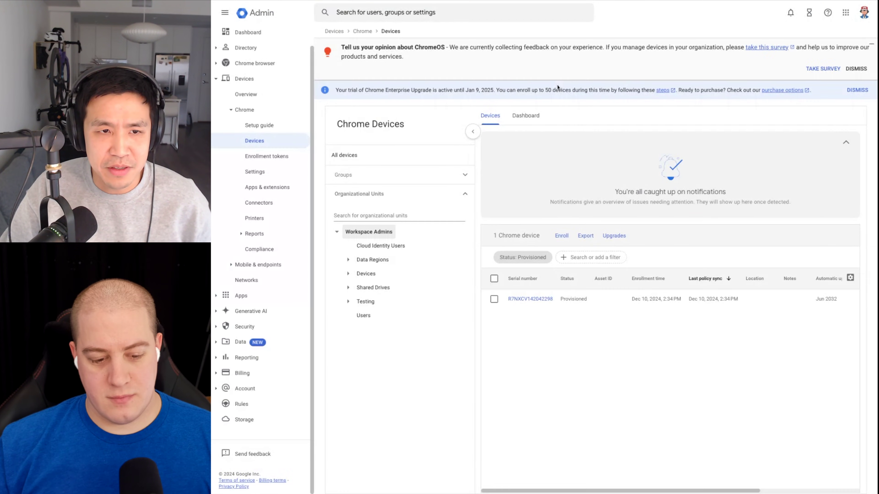
pyautogui.click(530, 300)
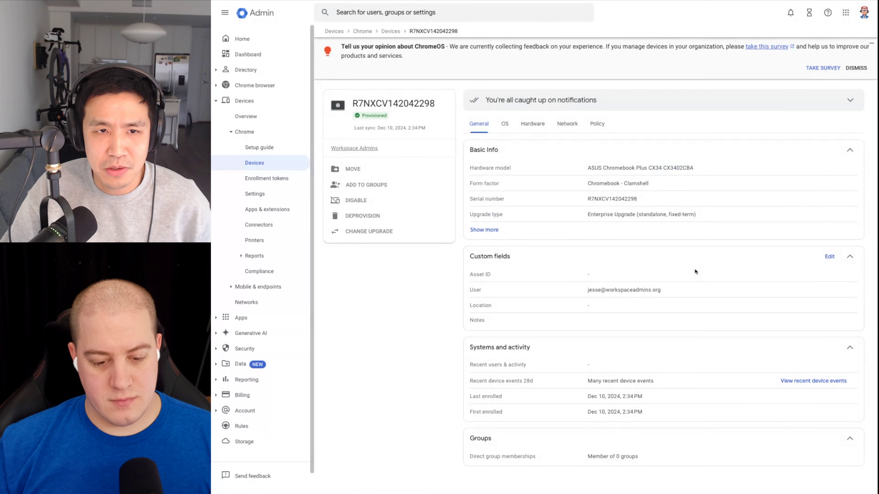
pyautogui.tripleClick(648, 184)
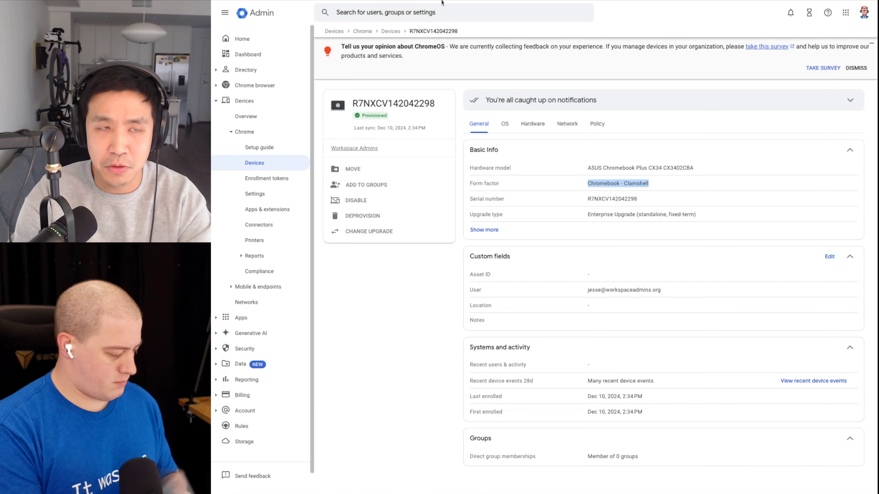
# - Switch to the SHI ChromeOS Wayfinding Guide PDF and skim from the cover to the Acer device table
pyautogui.press('super+Tab')
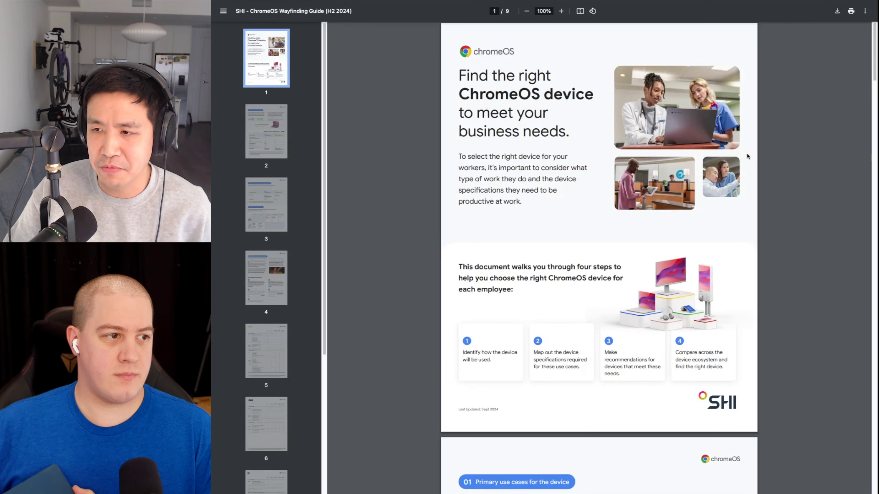
pyautogui.scroll(-5, 744, 156)
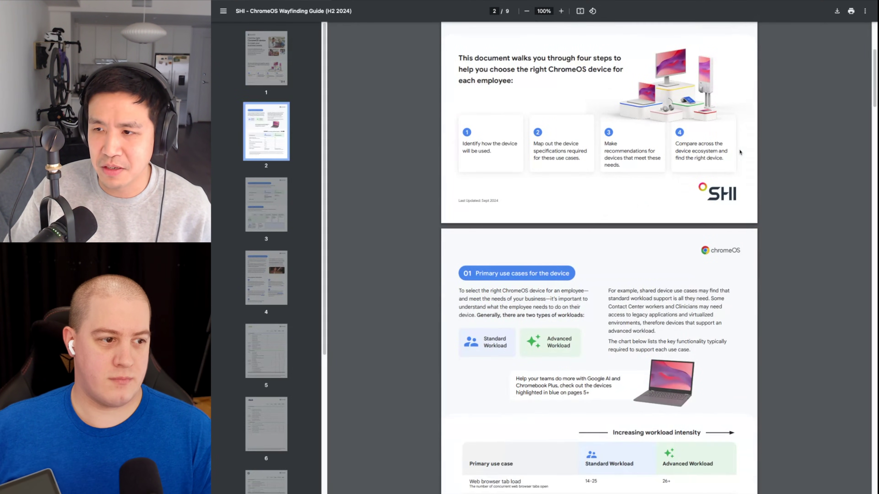
pyautogui.scroll(-15, 740, 151)
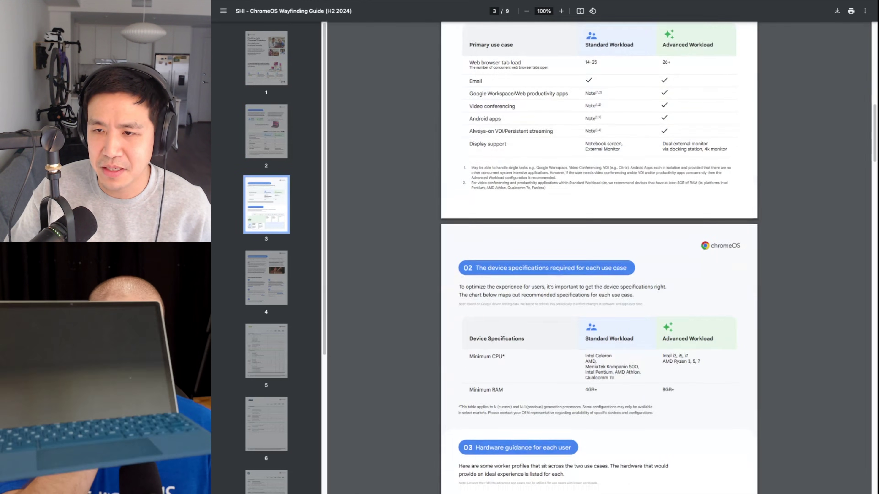
pyautogui.scroll(-15, 599, 258)
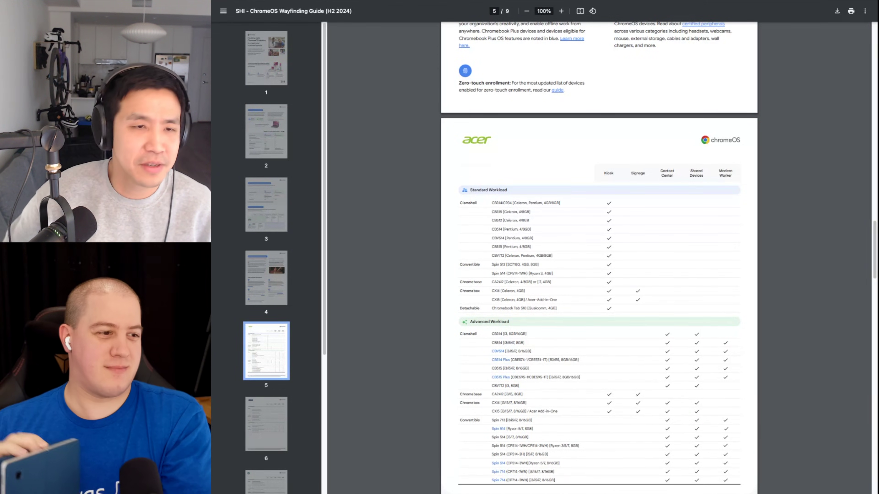
pyautogui.scroll(-5, 799, 197)
pyautogui.scroll(4, 800, 195)
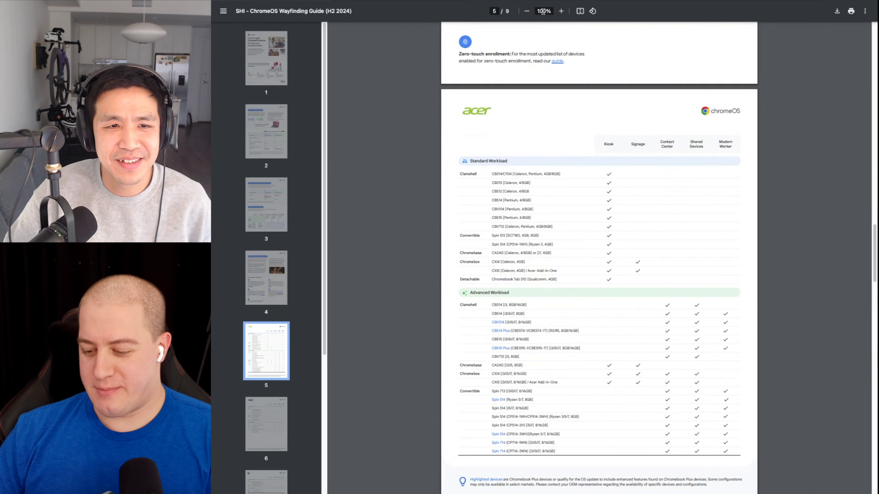
# - Enlarge the guide to 125% and examine which Acer devices suit each worker type
pyautogui.click(561, 10)
pyautogui.scroll(-4, 704, 214)
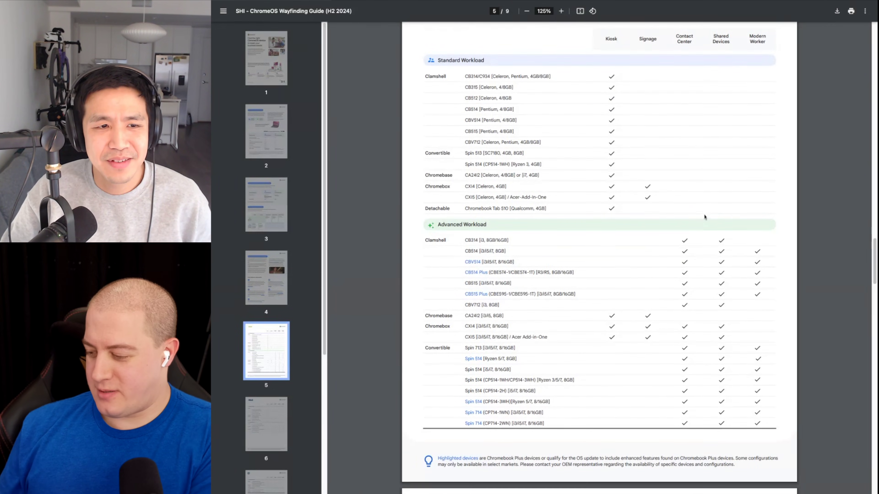
pyautogui.scroll(4, 731, 207)
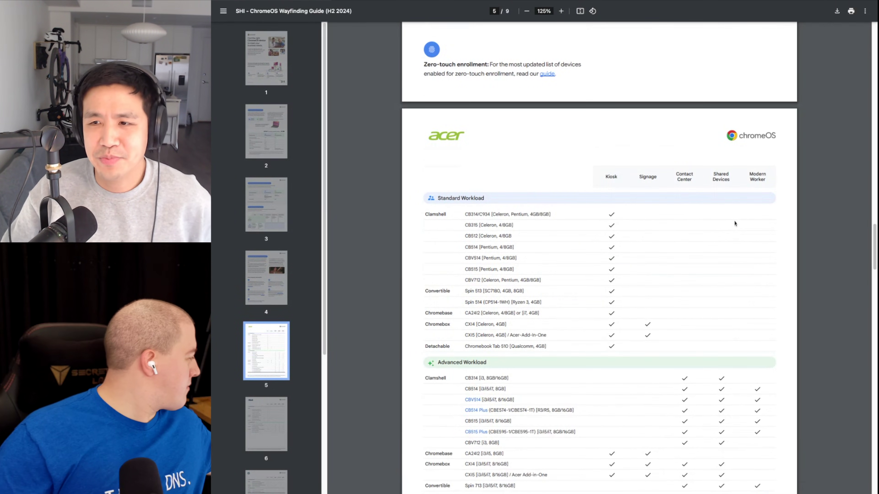
pyautogui.scroll(-1, 702, 203)
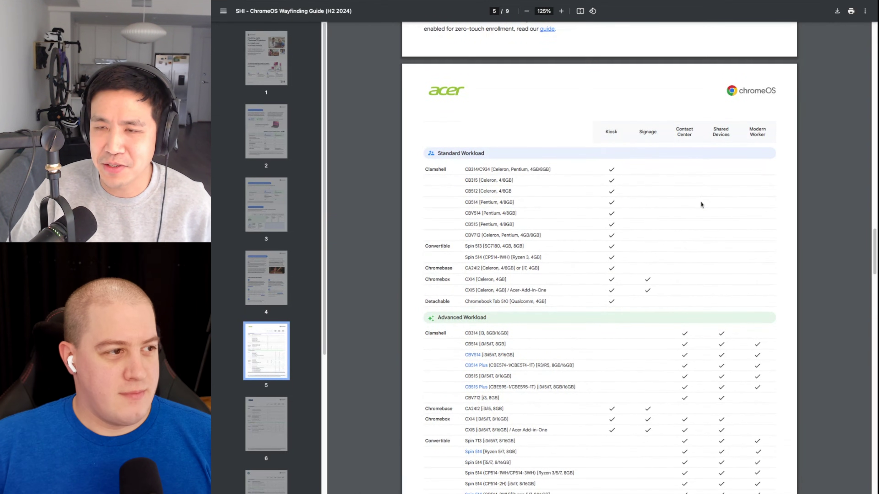
# - Go back to the guide's opening pages and review the four selection steps and primary use cases for each workload
pyautogui.scroll(20, 604, 171)
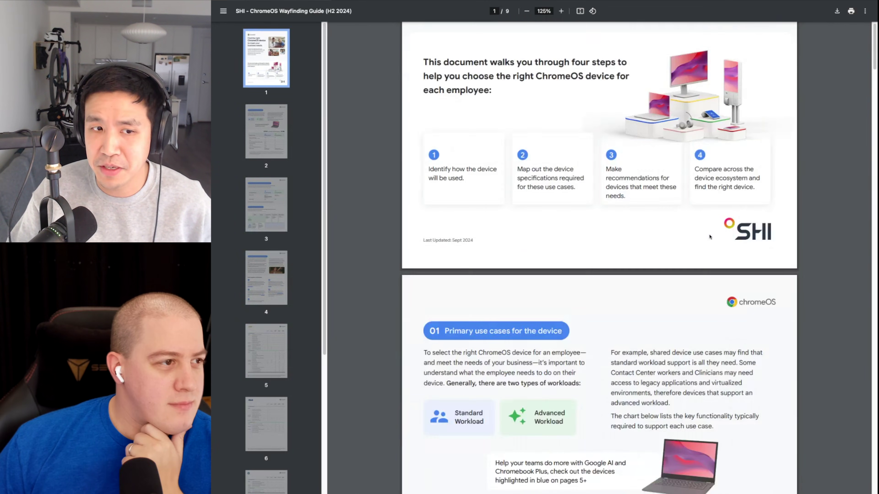
pyautogui.scroll(-4, 662, 182)
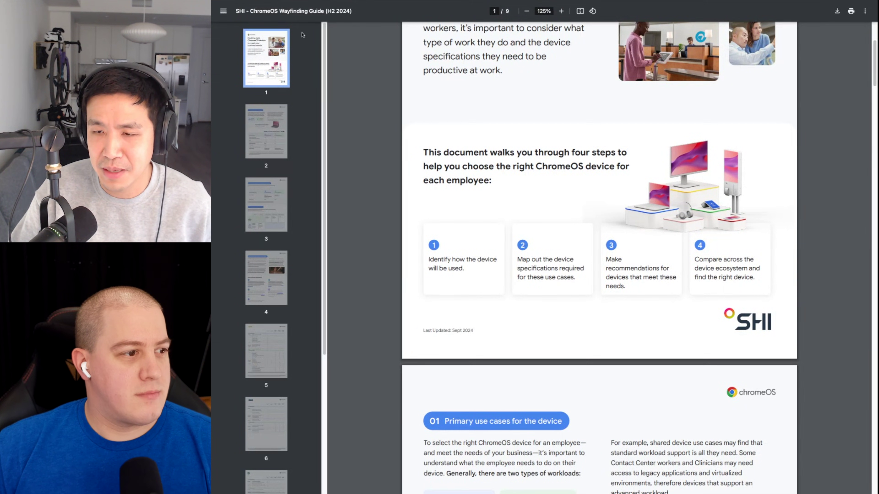
pyautogui.scroll(-6, 565, 185)
pyautogui.scroll(-18, 564, 185)
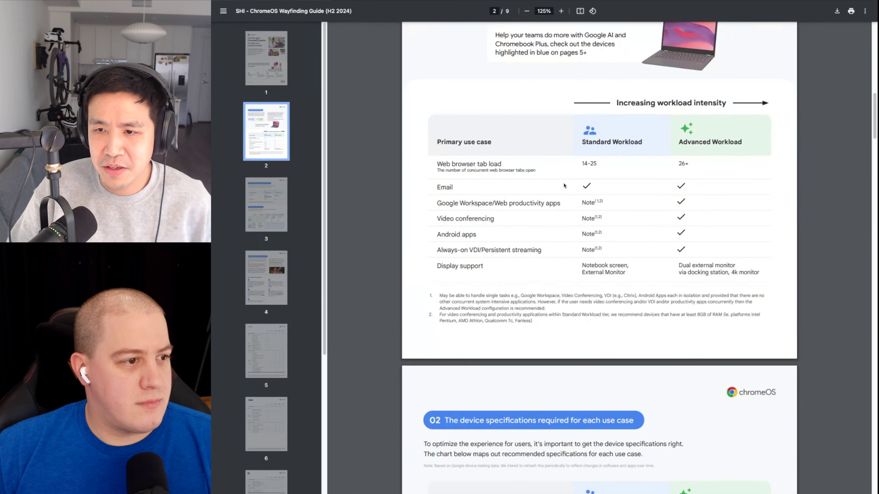
# - Compare the Acer models listed under Standard Workload and Advanced Workload
pyautogui.scroll(-16, 575, 195)
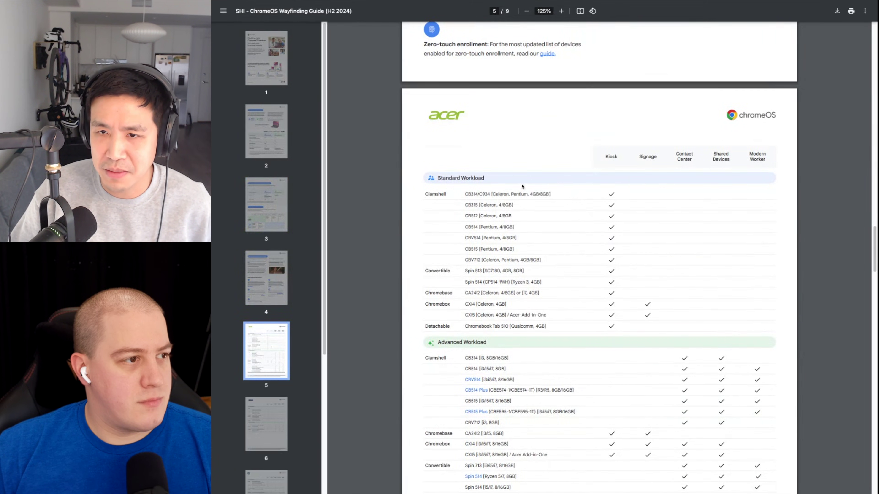
pyautogui.scroll(-3, 610, 204)
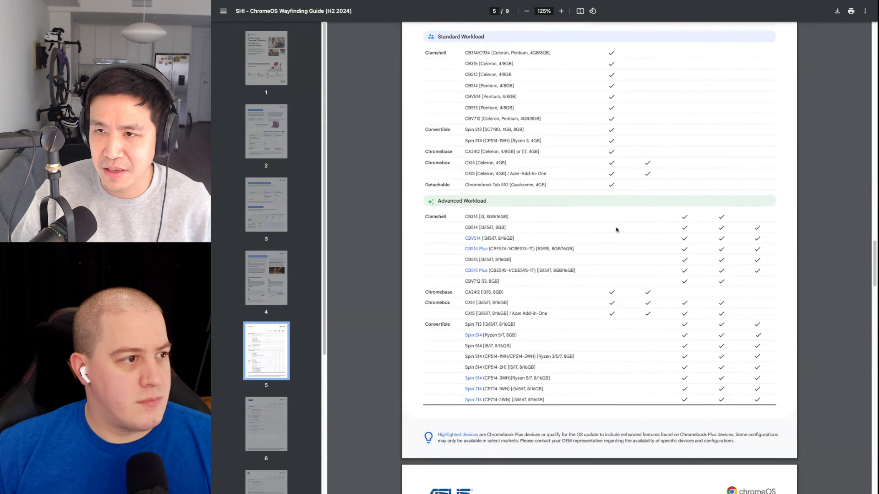
pyautogui.scroll(2, 614, 232)
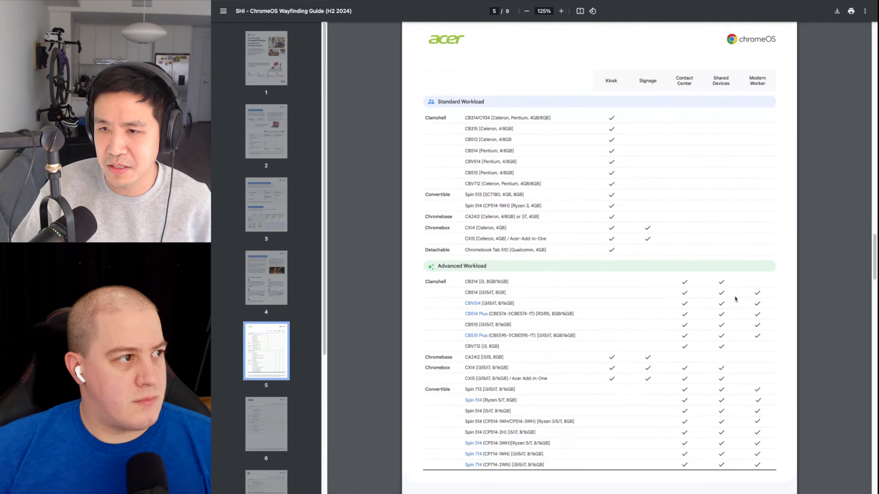
pyautogui.scroll(-1, 740, 296)
pyautogui.scroll(-2, 740, 294)
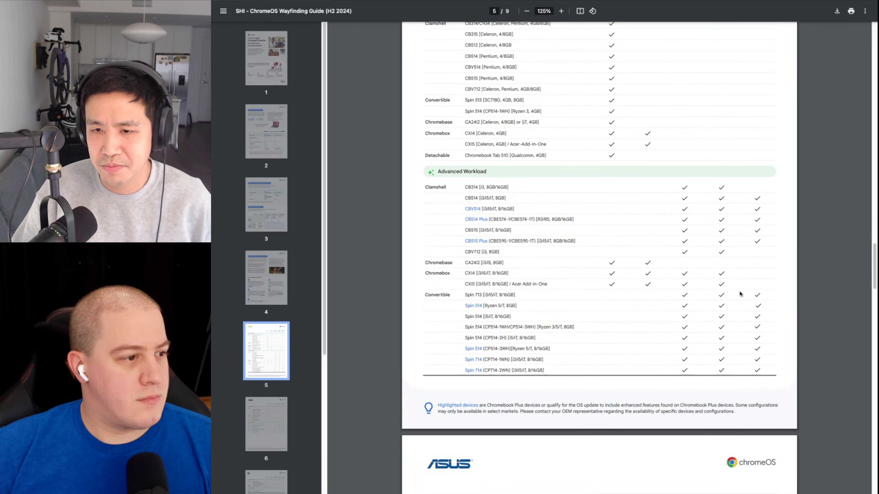
# - Examine the ASUS and HP device tables in the guide
pyautogui.scroll(-10, 740, 291)
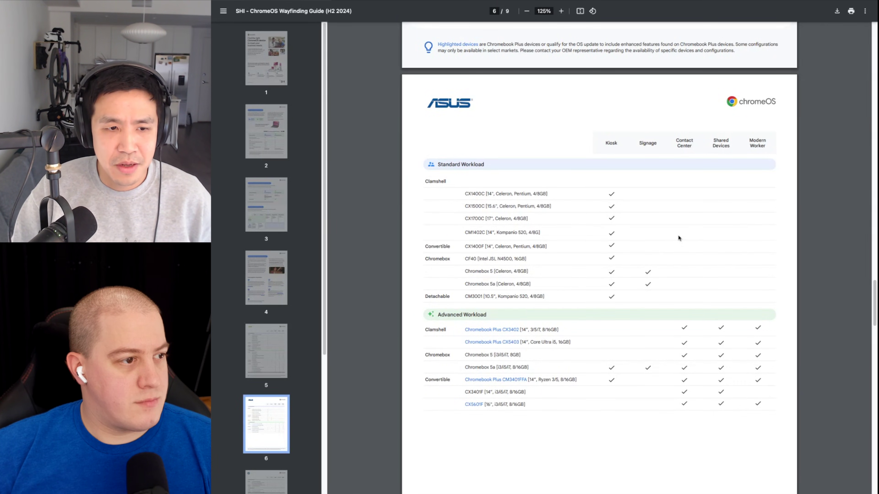
pyautogui.scroll(-5, 678, 234)
pyautogui.scroll(-2, 681, 237)
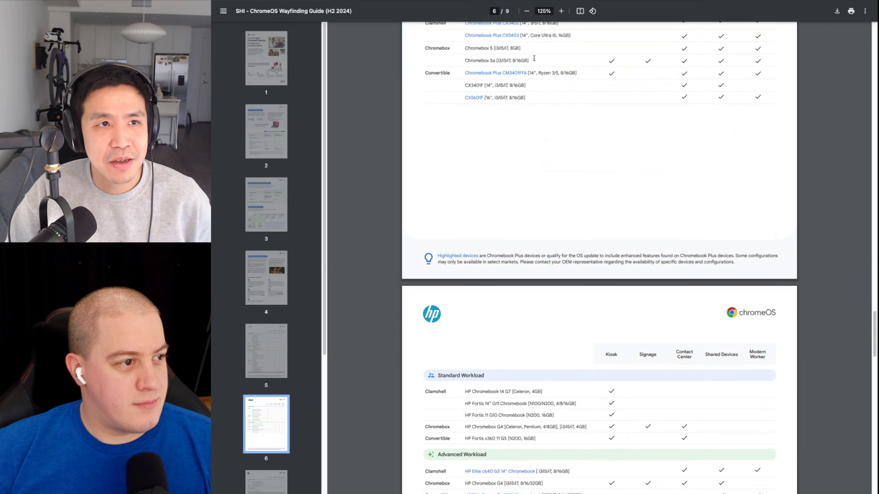
pyautogui.scroll(-1, 611, 246)
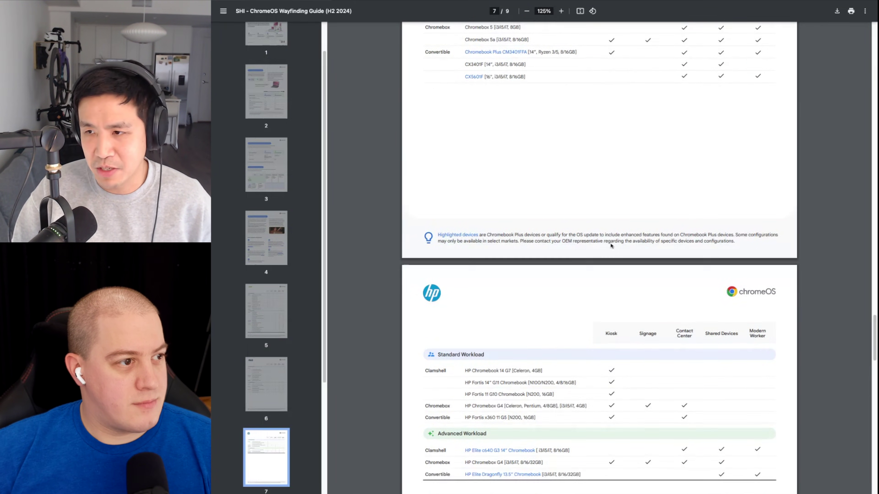
pyautogui.scroll(-6, 611, 246)
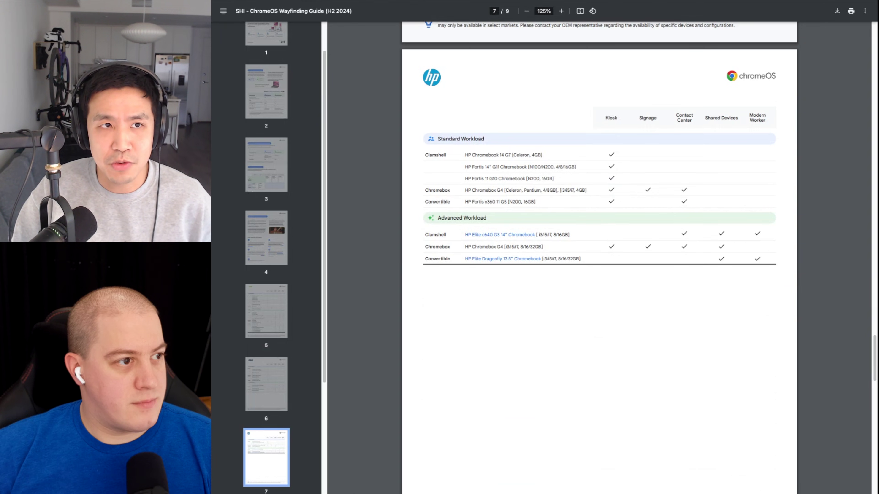
# - Switch to the Auto Update policy page and examine the update expiry dates listed for Acer's approved ChromeOS devices
pyautogui.hotkey('ctrl', 'Tab')
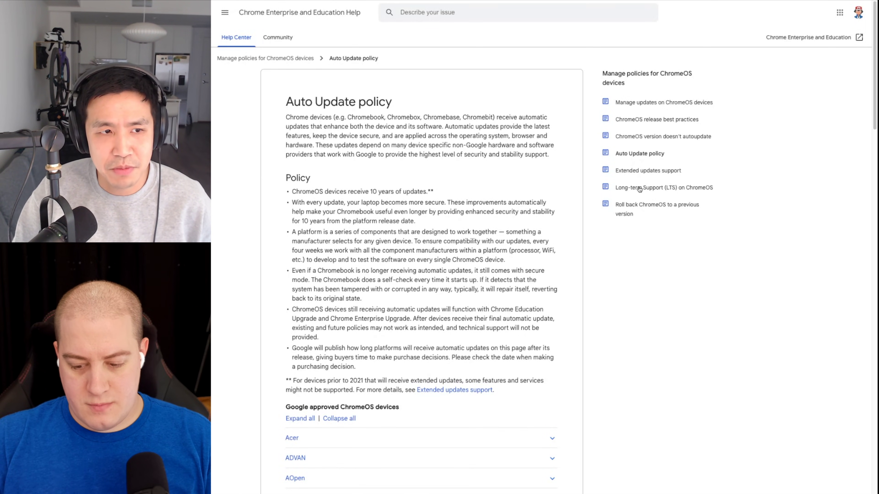
pyautogui.scroll(-4, 640, 189)
pyautogui.click(300, 272)
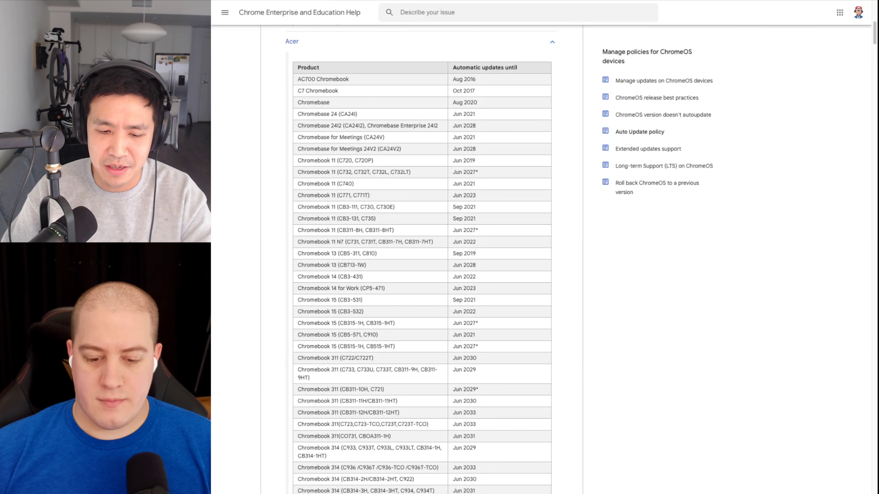
pyautogui.scroll(-6, 662, 234)
# - Search the Auto Update policy page for "samsung" and bring the Samsung device table into view
pyautogui.press('super+f')
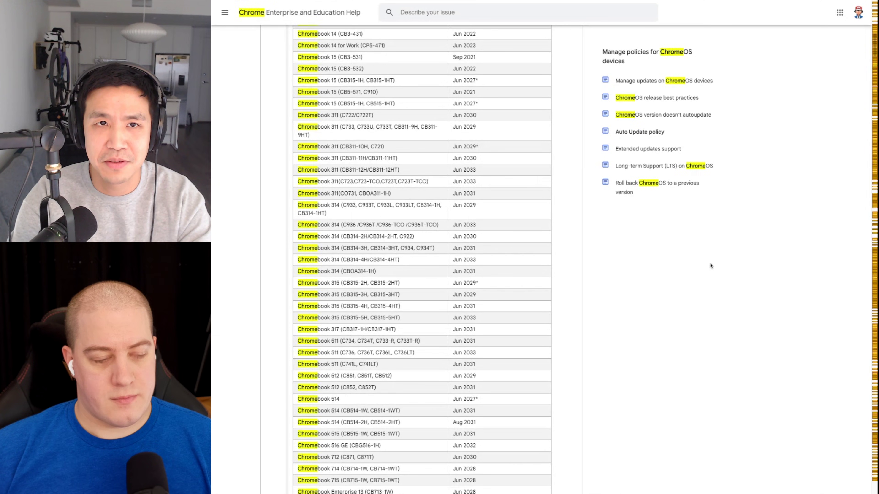
pyautogui.write('sm')
pyautogui.press('BackSpace')
pyautogui.write('amsung')
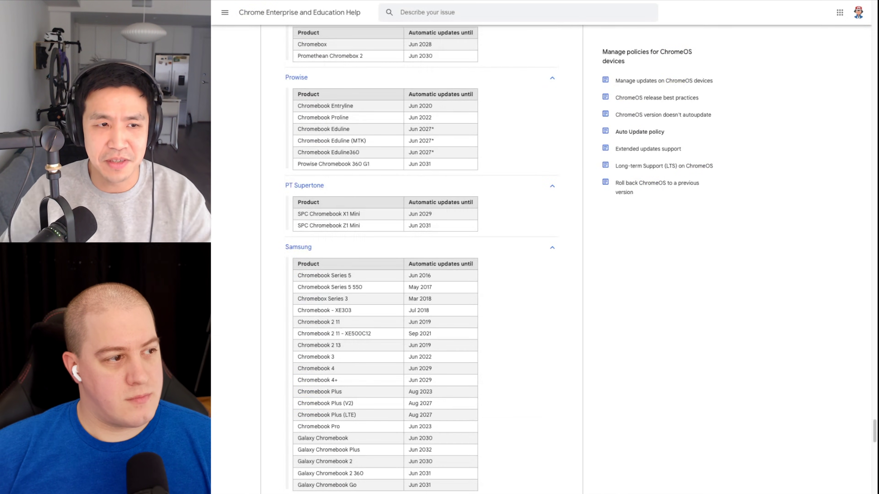
pyautogui.scroll(-3, 643, 195)
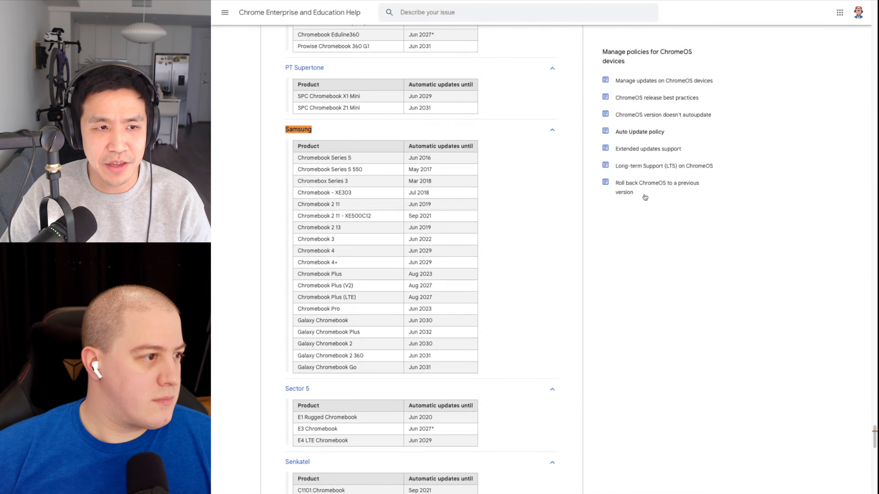
# - Highlight the Samsung Chromebook Plus and Galaxy Chromebook Plus entries with their automatic update dates to compare them
pyautogui.moveTo(363, 275); pyautogui.dragTo(301, 275)
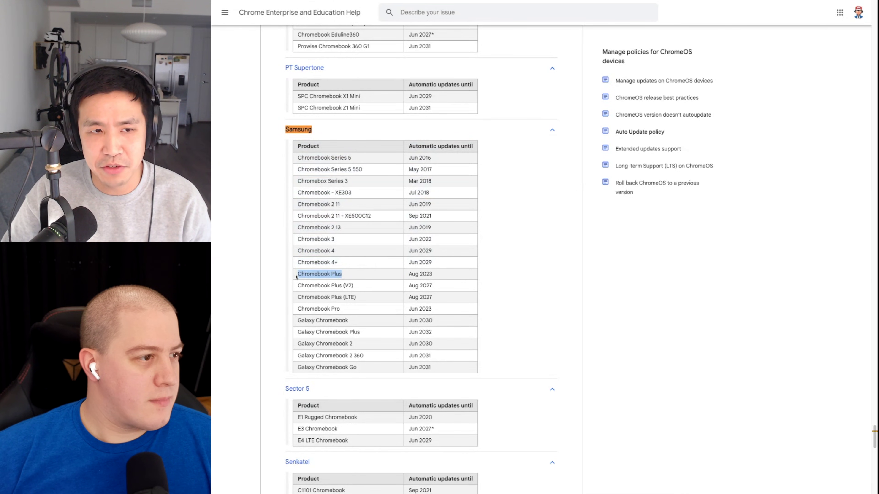
pyautogui.moveTo(434, 274); pyautogui.dragTo(400, 275)
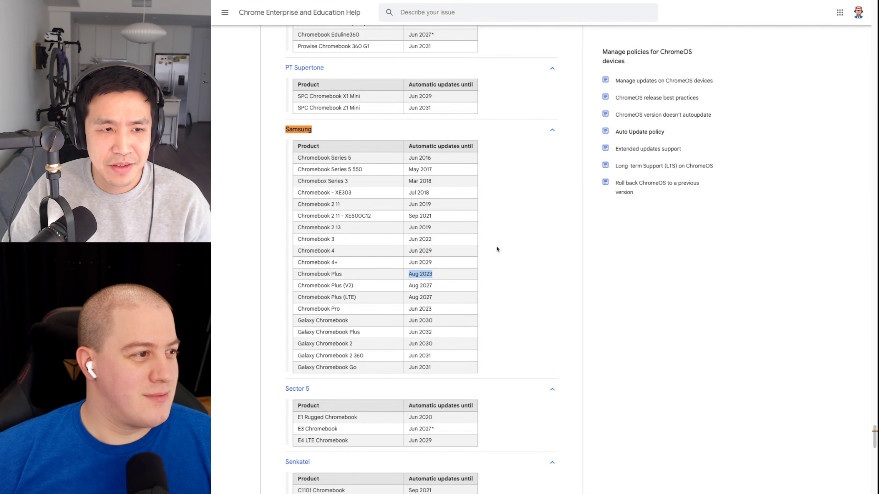
pyautogui.click(365, 334)
pyautogui.moveTo(365, 335); pyautogui.dragTo(298, 337)
pyautogui.moveTo(402, 337); pyautogui.dragTo(472, 324)
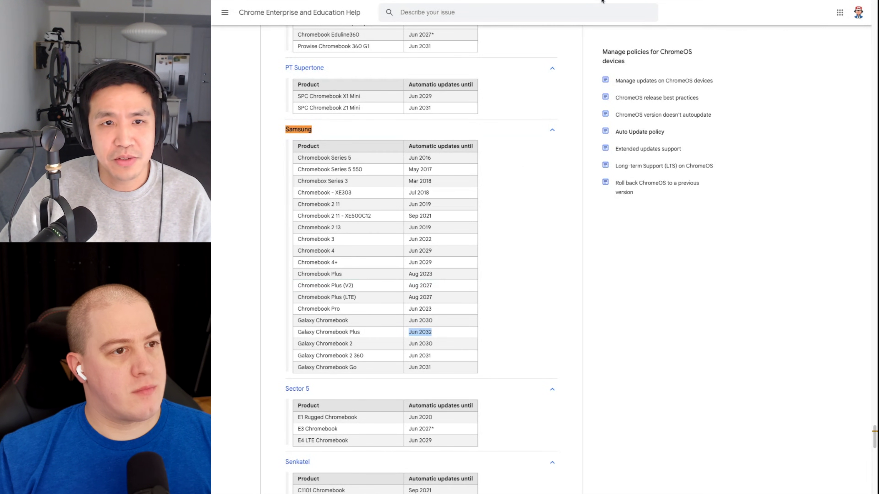
# - Return to the Admin console's Chrome device list, check the Change Upgrade option for the enrolled Chromebook, and cancel without changing it
pyautogui.click(412, 0)
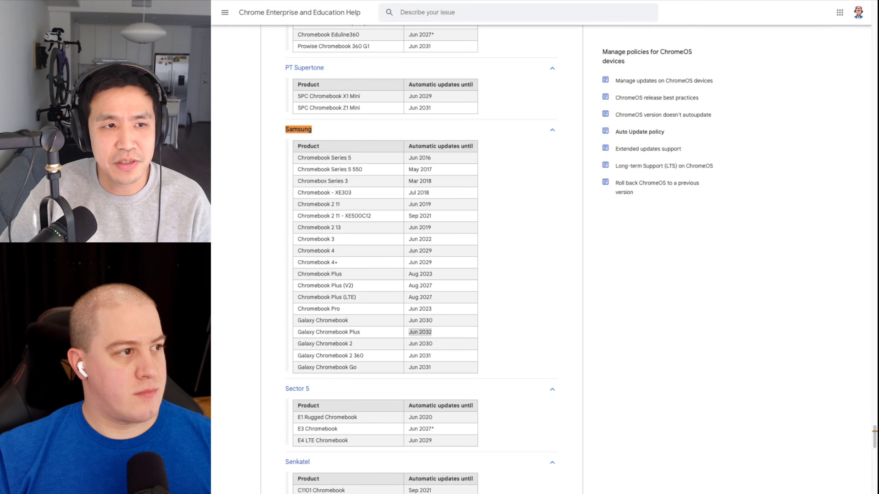
pyautogui.hotkey('ctrl', 'Tab')
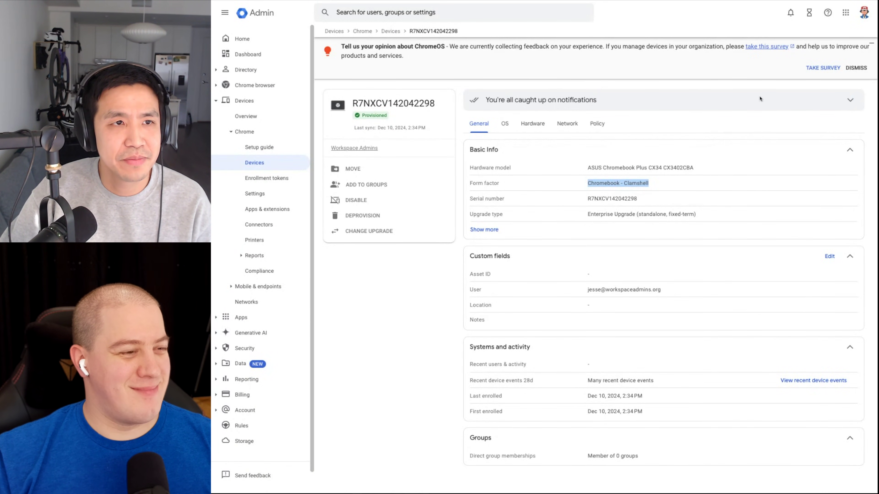
pyautogui.click(390, 32)
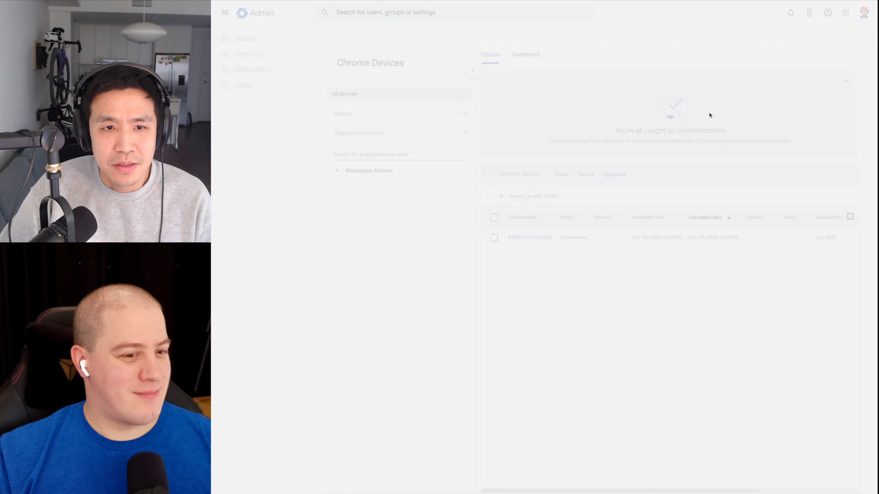
pyautogui.click(494, 299)
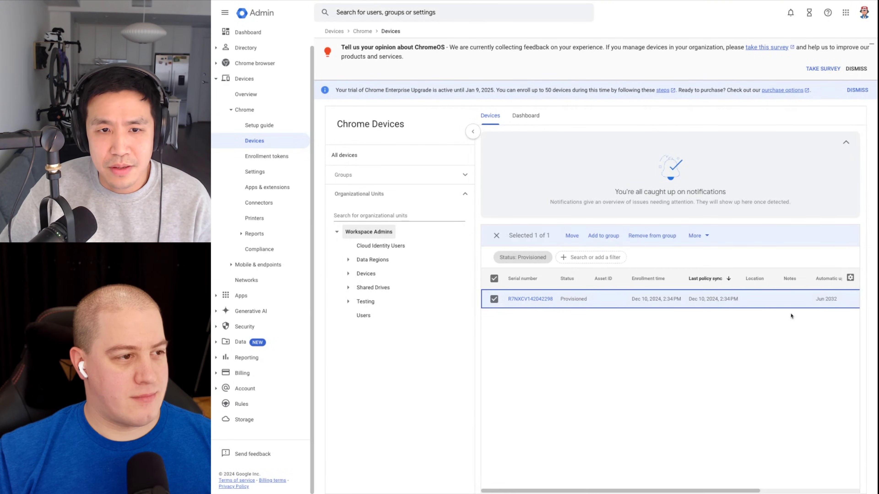
pyautogui.click(699, 236)
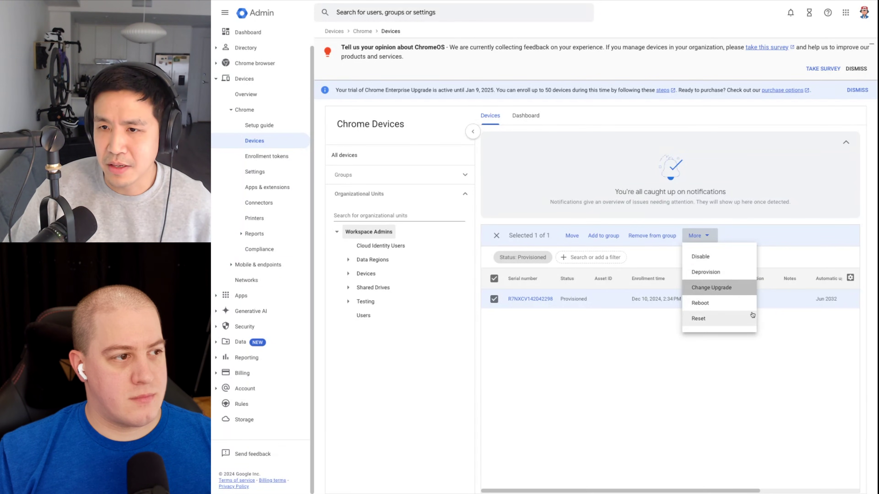
pyautogui.click(712, 287)
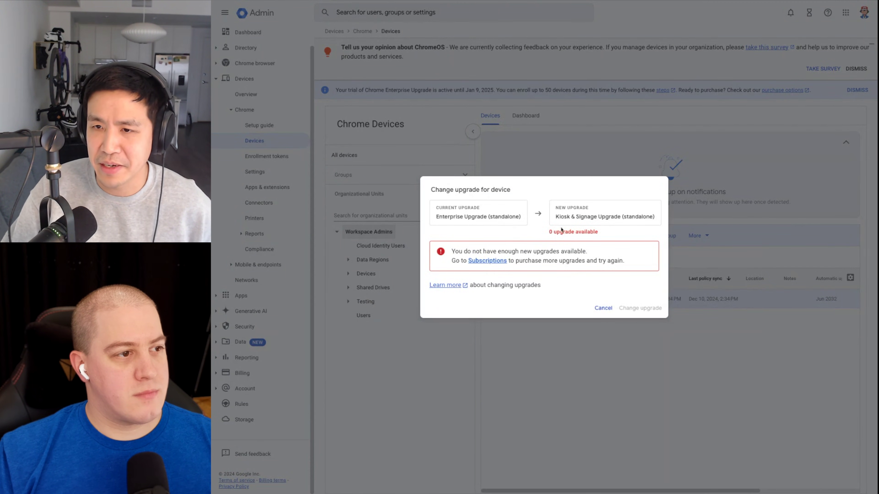
pyautogui.moveTo(558, 220); pyautogui.dragTo(610, 216)
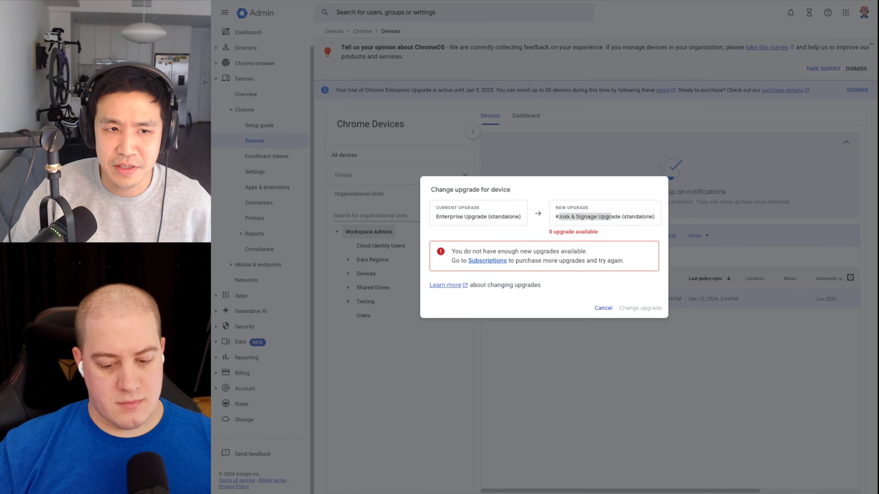
pyautogui.click(603, 308)
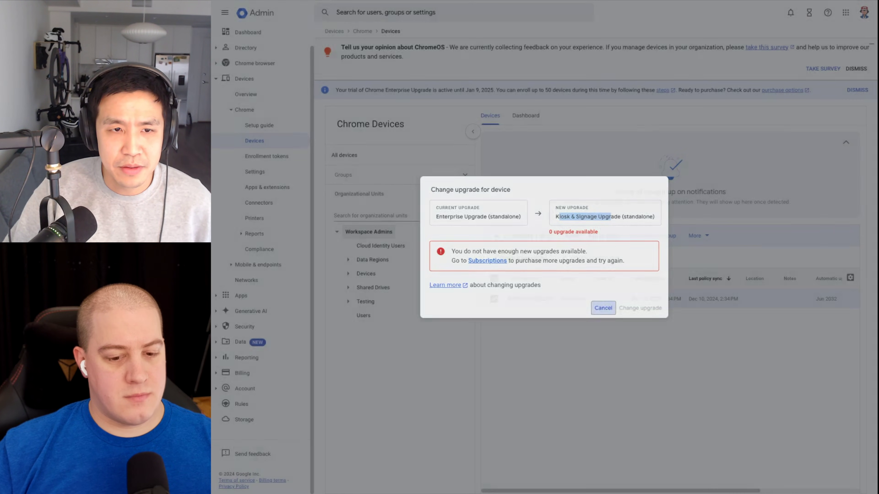
# - Review the additional management actions for the enrolled Chromebook and open its details page
pyautogui.click(494, 298)
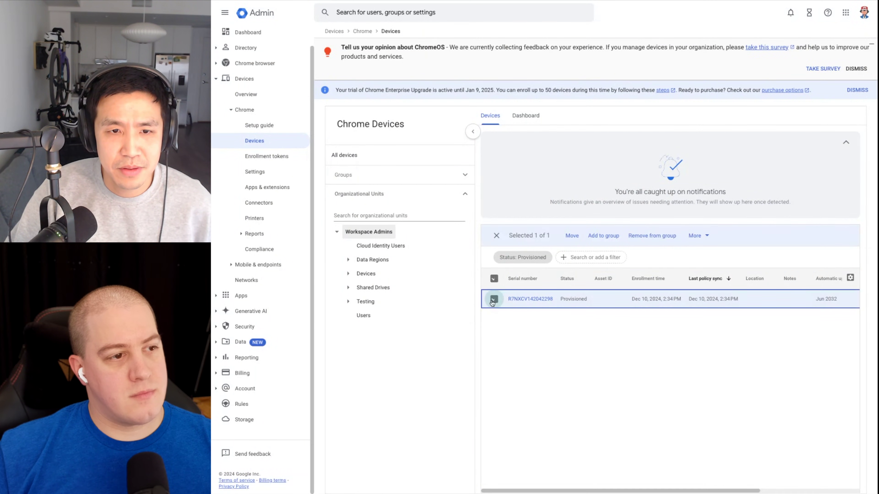
pyautogui.click(696, 236)
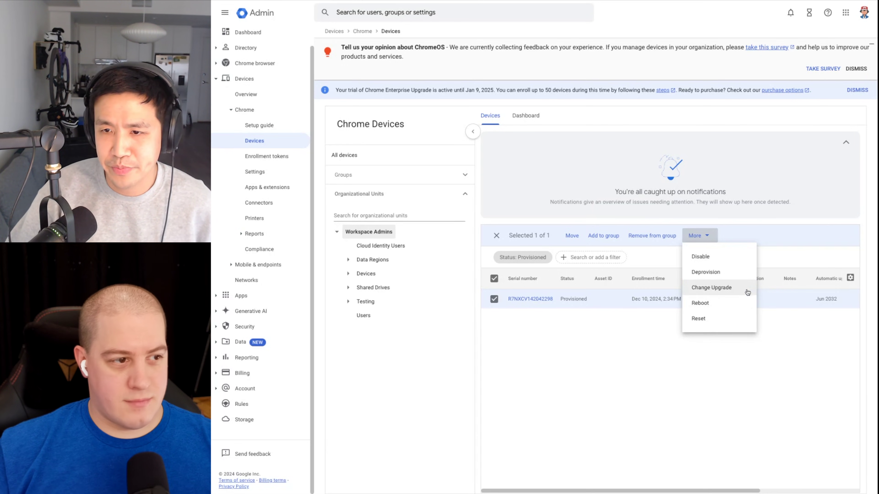
pyautogui.click(566, 307)
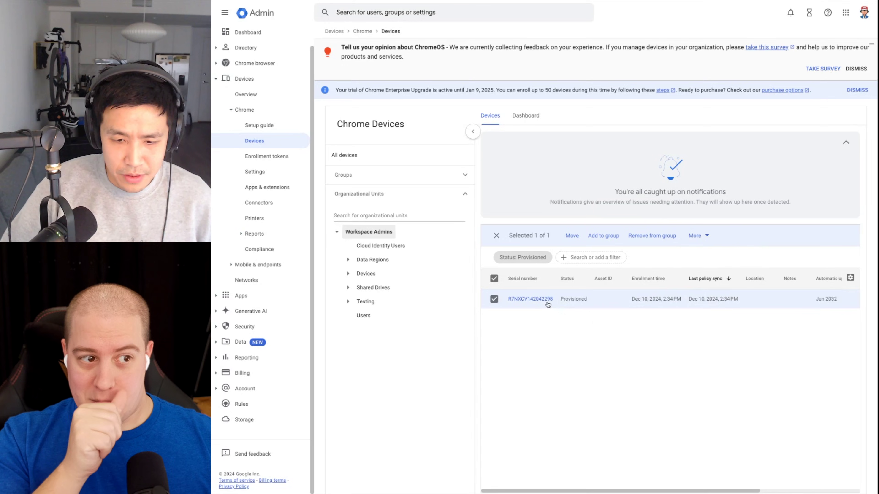
pyautogui.click(533, 304)
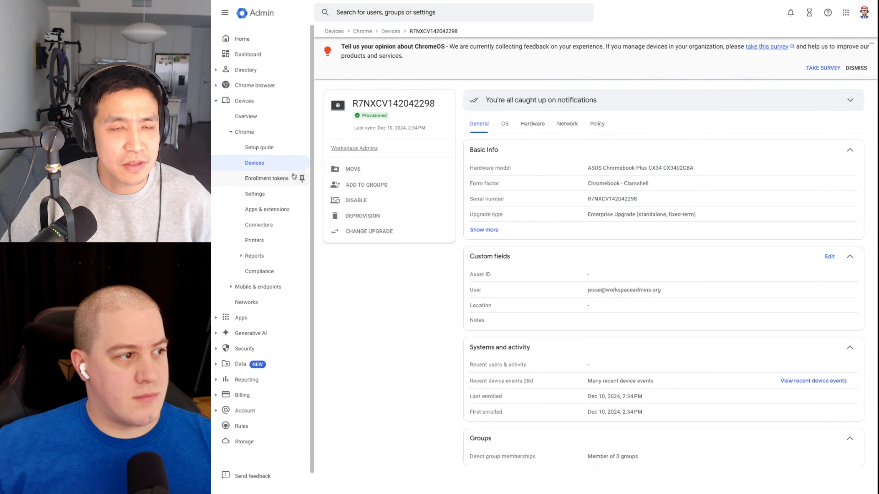
# - View the Chrome device settings, return to the ChromeOS device list through the devices overview, and inspect its columns
pyautogui.click(294, 195)
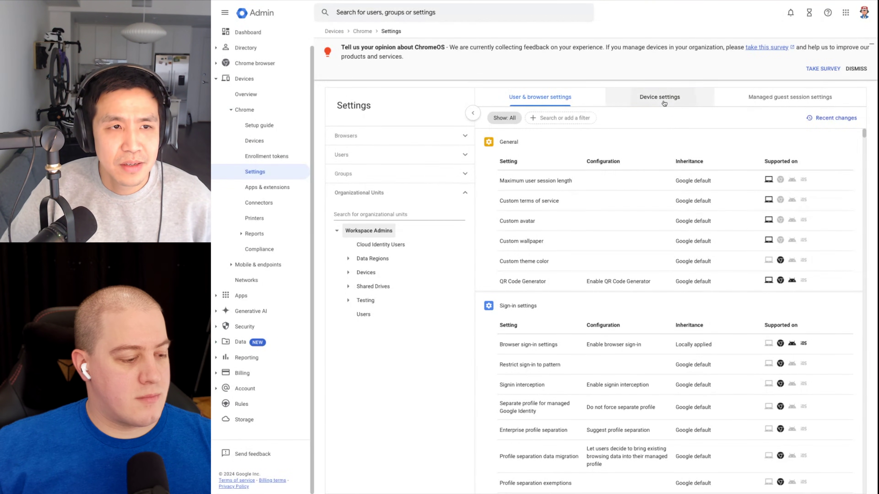
pyautogui.click(661, 100)
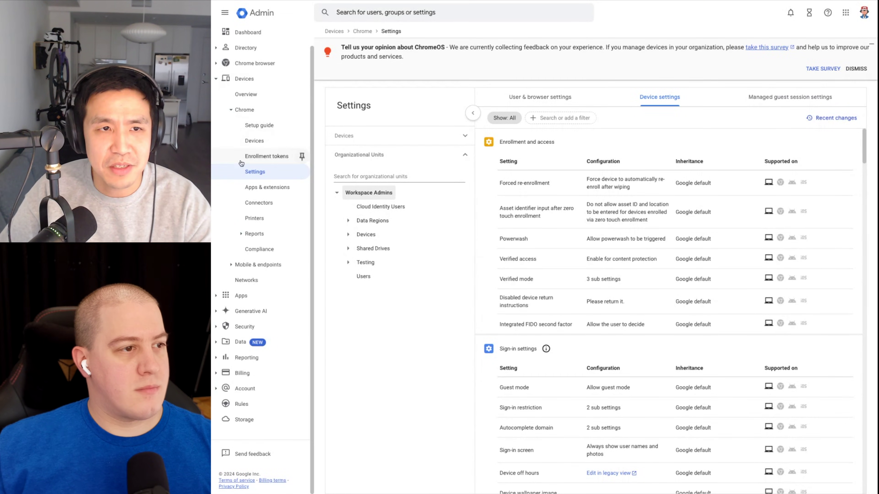
pyautogui.click(246, 94)
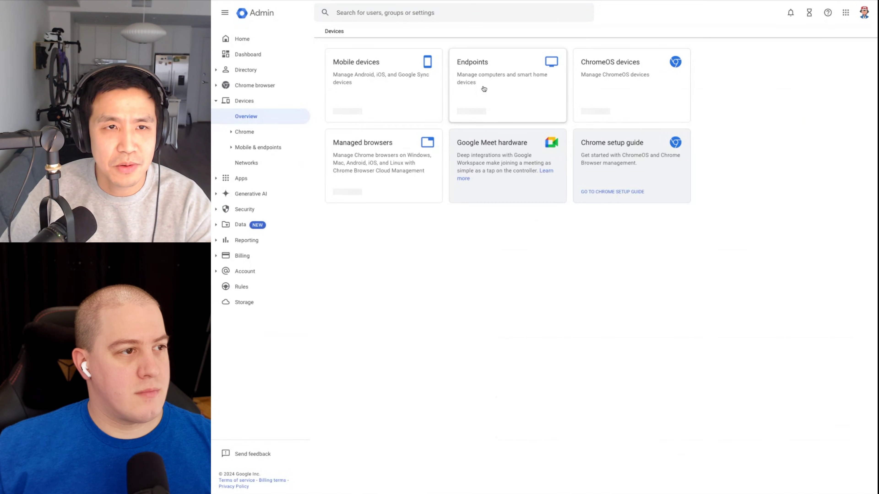
pyautogui.click(633, 102)
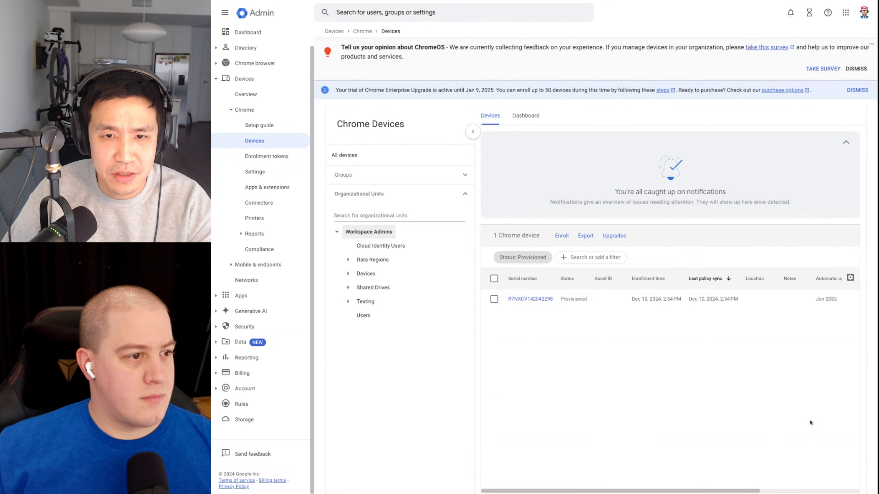
pyautogui.click(766, 491)
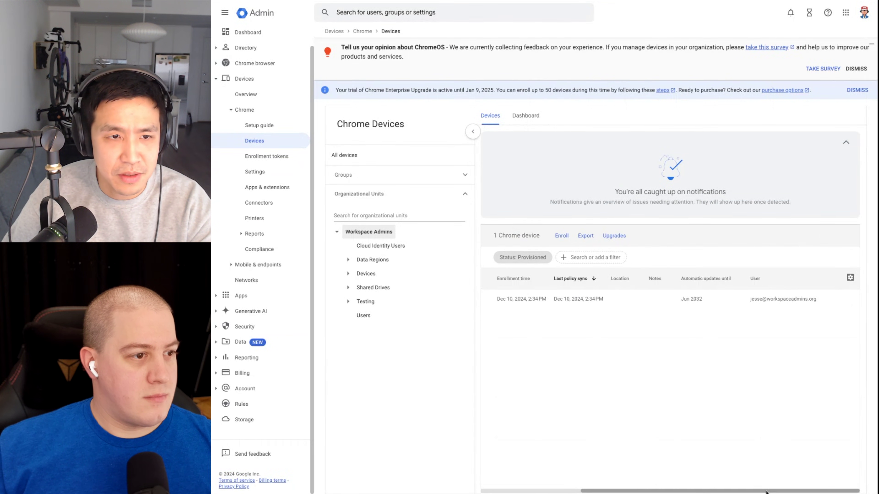
pyautogui.moveTo(735, 491); pyautogui.dragTo(638, 492)
# - Move the enrolled Chromebook to the Managed Chromebooks organizational unit under Devices
pyautogui.click(494, 299)
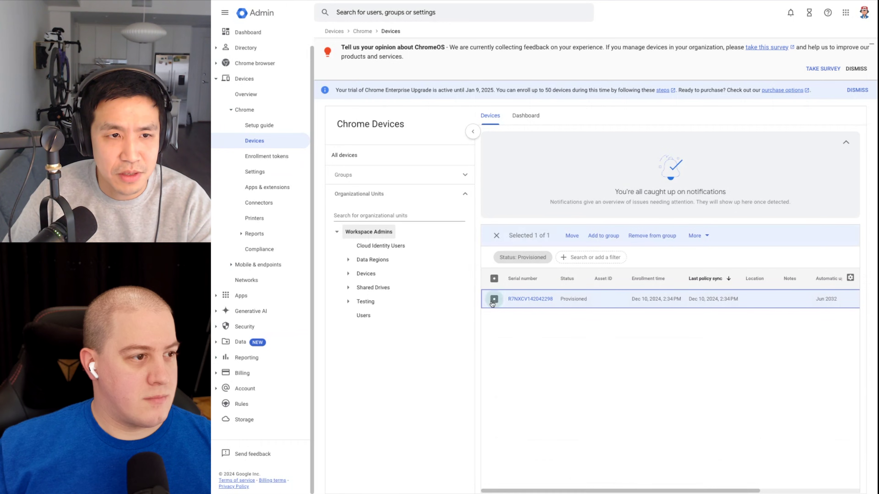
pyautogui.click(571, 235)
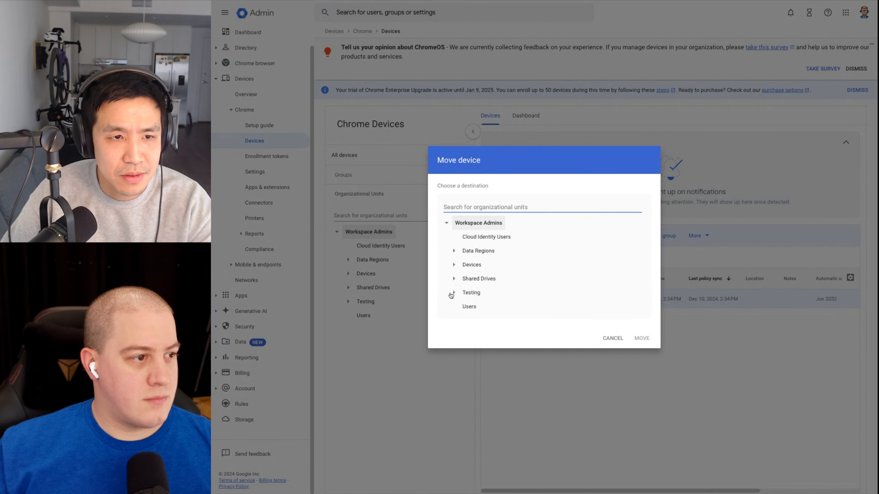
pyautogui.click(452, 293)
pyautogui.click(453, 278)
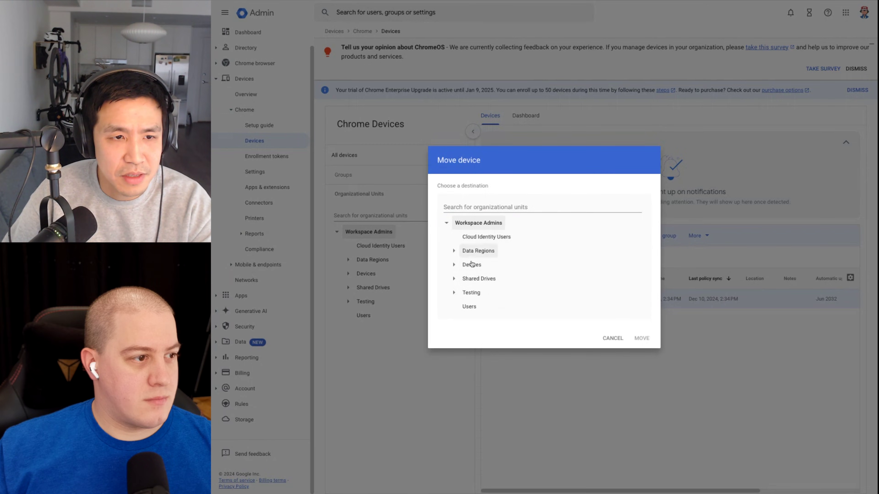
pyautogui.click(453, 265)
pyautogui.click(505, 280)
pyautogui.click(641, 352)
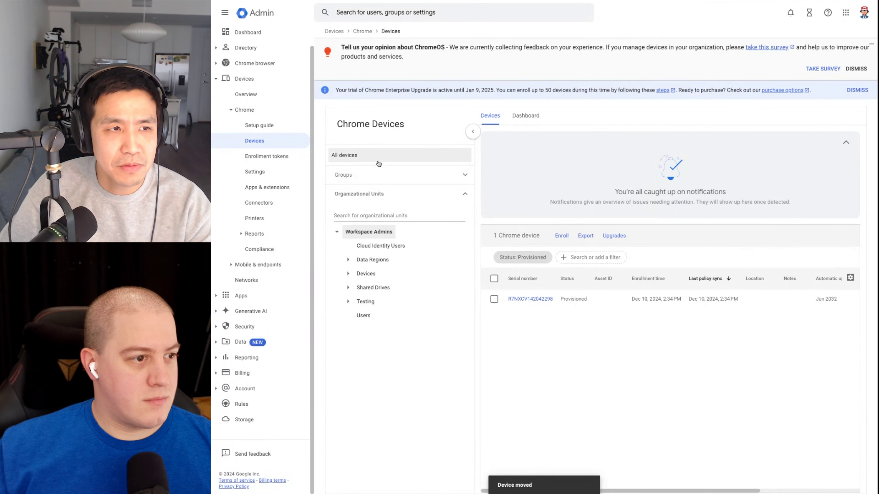
# - Show the Chrome devices in the Managed Chromebooks organizational unit to check the moved device
pyautogui.click(288, 142)
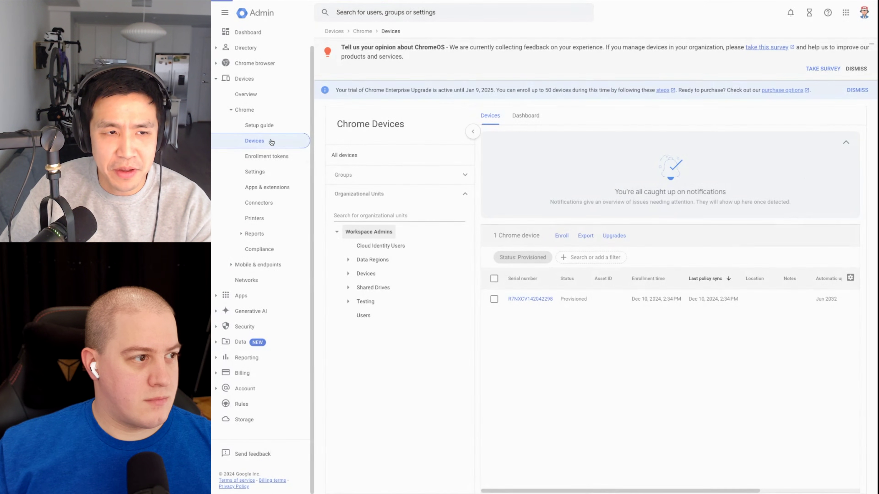
pyautogui.click(349, 275)
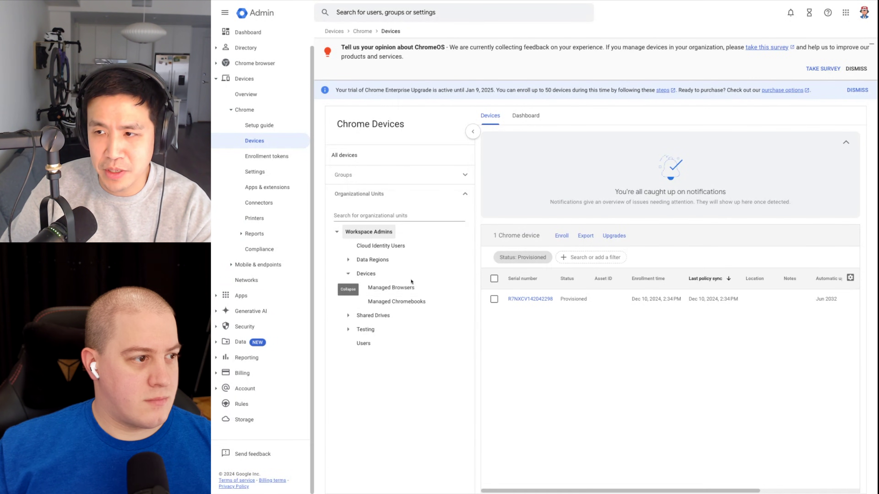
pyautogui.click(421, 302)
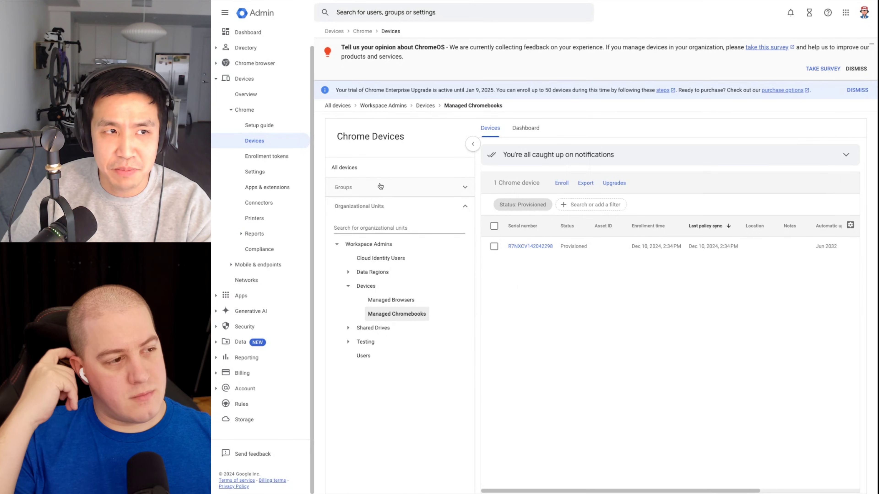
# - Return to the overview of all device types, briefly opening Endpoints and going back
pyautogui.click(246, 94)
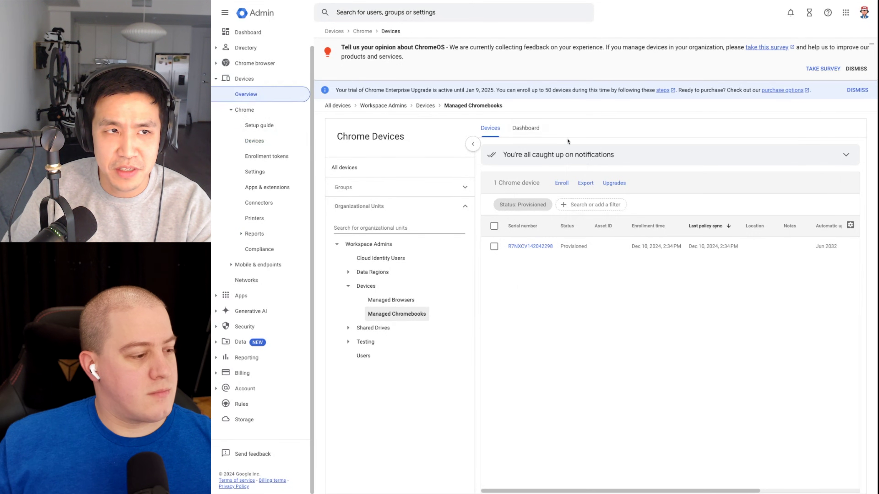
pyautogui.click(520, 89)
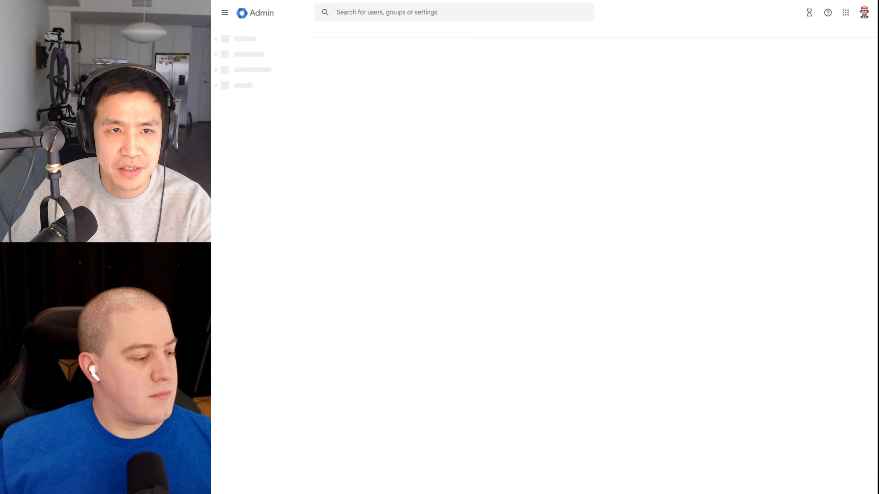
pyautogui.hotkey('alt', 'Left')
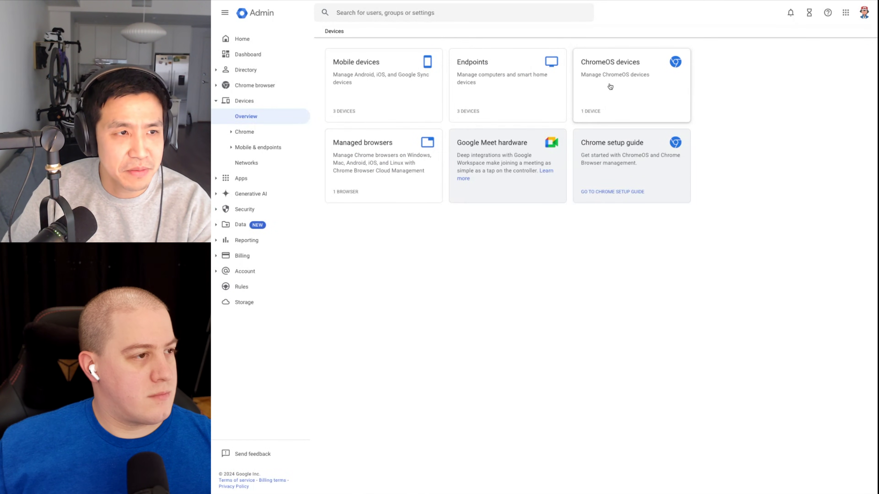
# - Open the Chrome settings and compare the device settings with the user and browser settings, checking which platforms each supports
pyautogui.click(234, 132)
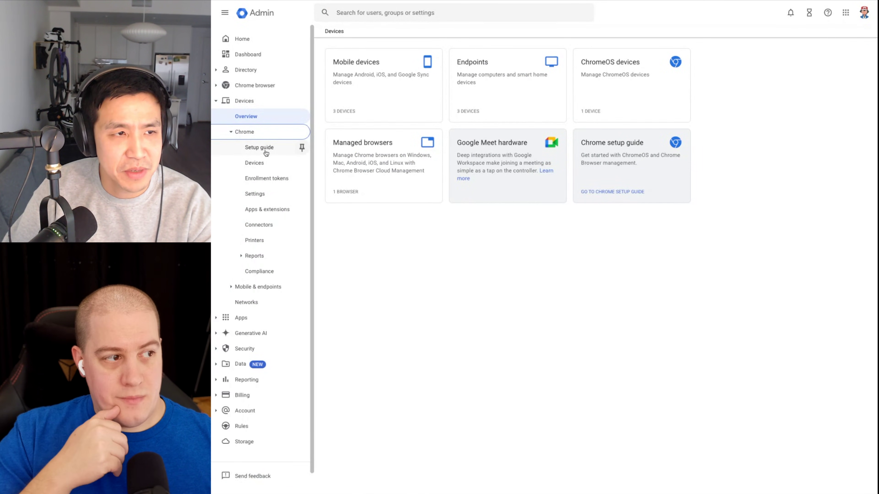
pyautogui.click(263, 199)
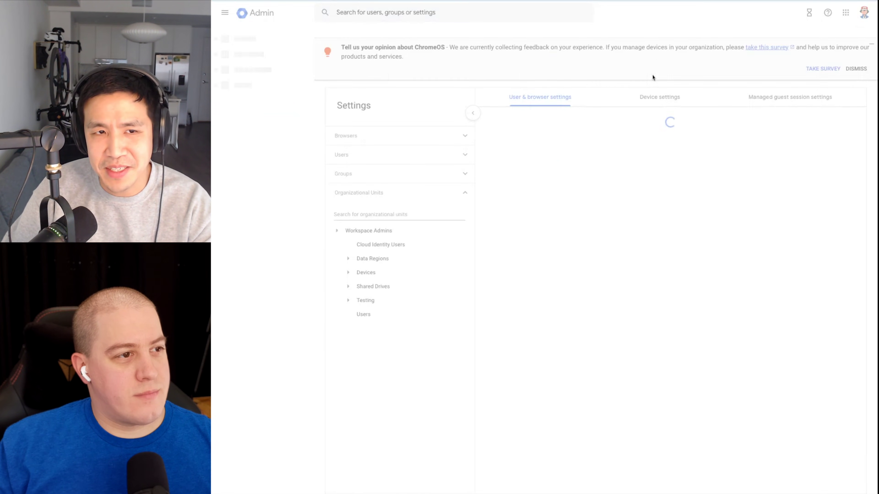
pyautogui.click(678, 100)
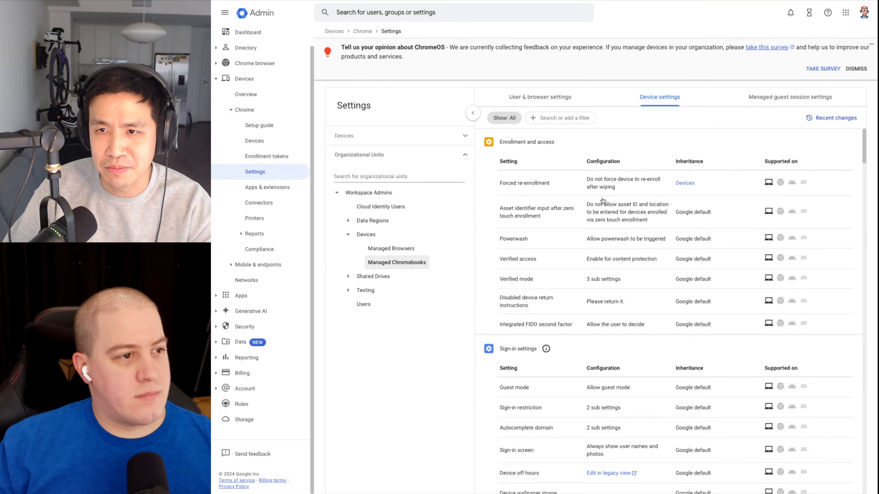
pyautogui.click(566, 99)
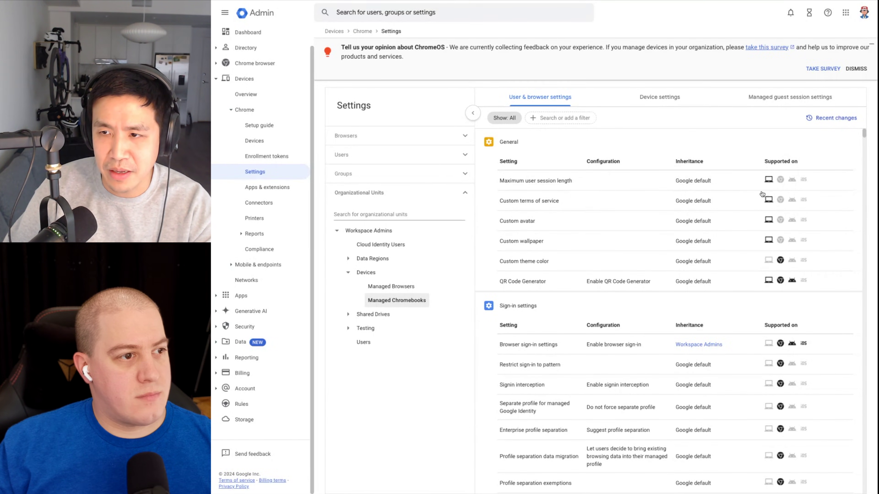
pyautogui.scroll(-1, 766, 242)
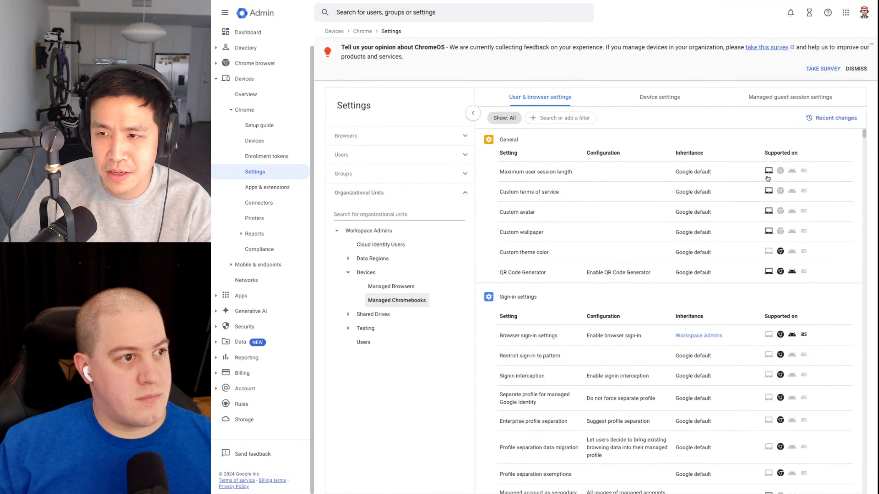
pyautogui.scroll(-1, 773, 242)
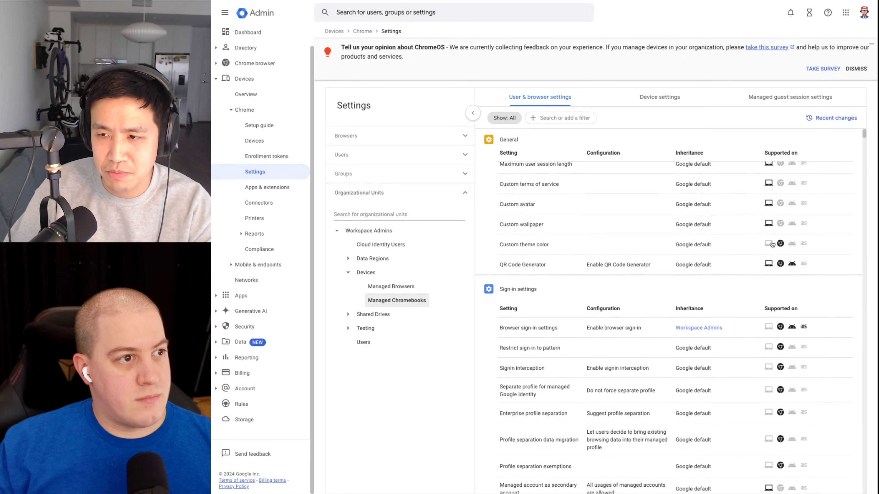
pyautogui.scroll(2, 774, 319)
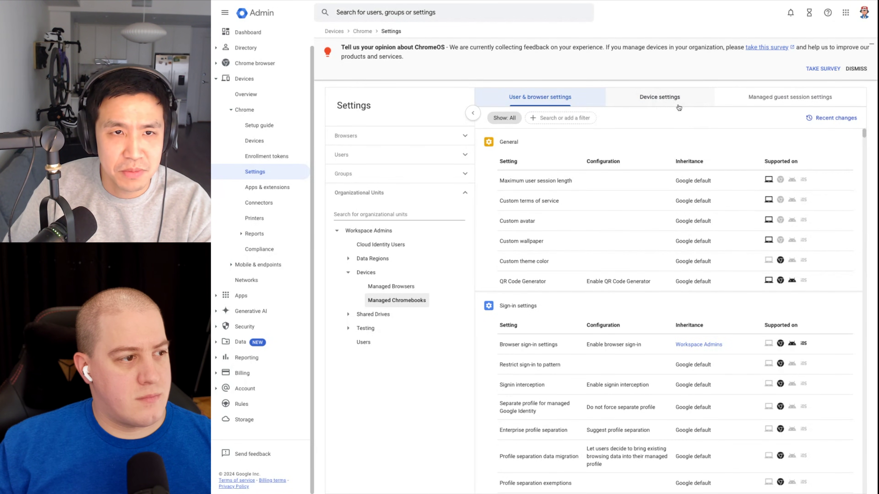
# - Filter the user and browser settings by the full text "managed guest session"
pyautogui.click(560, 118)
pyautogui.click(562, 150)
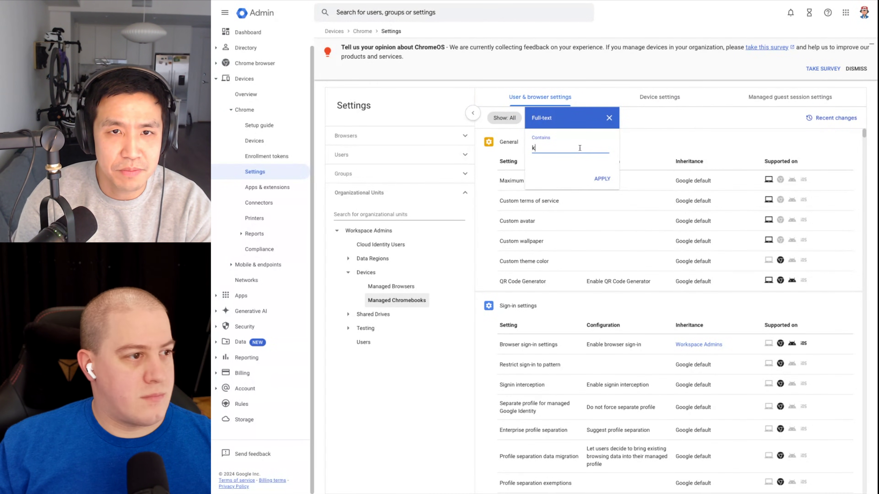
pyautogui.write('manag')
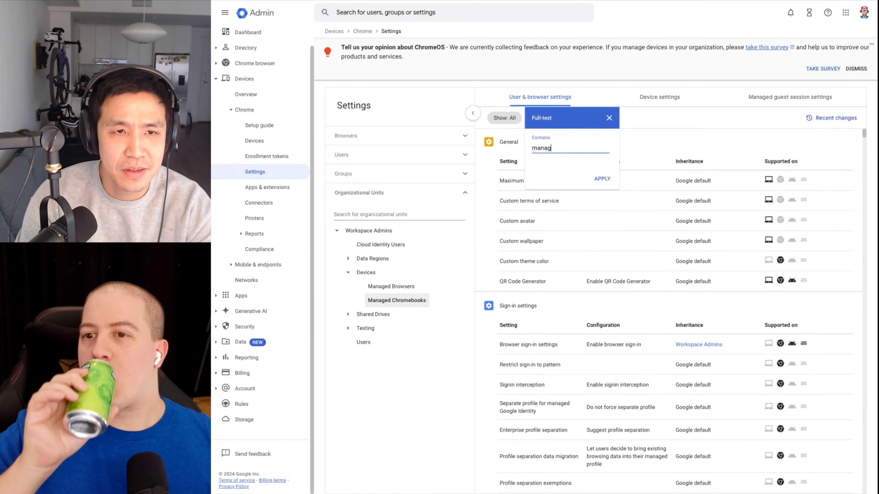
pyautogui.write('ed guest session')
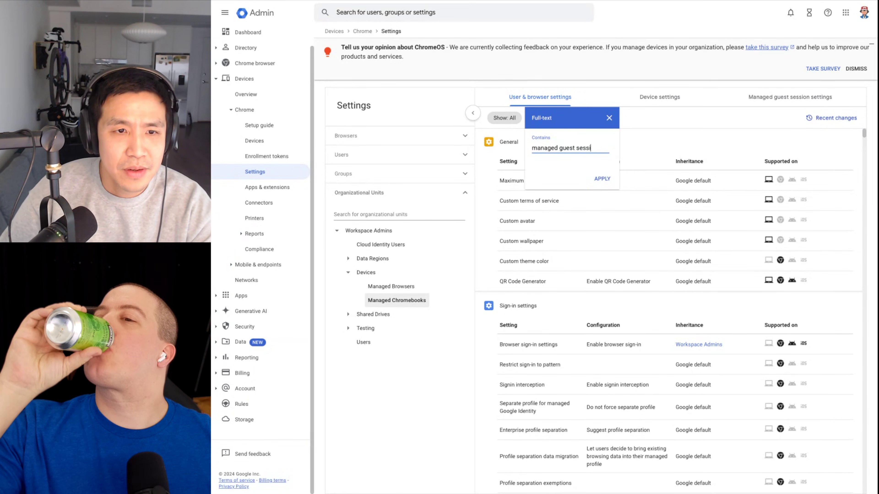
pyautogui.press('Return')
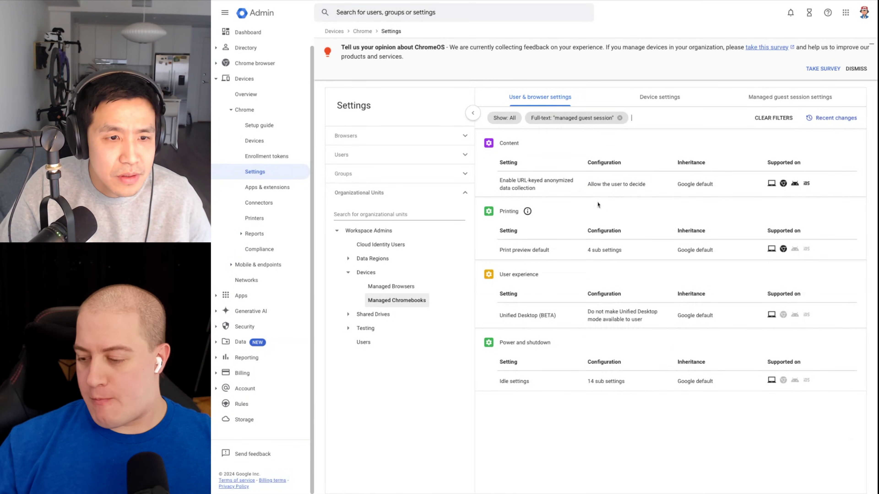
# - Clear the full-text filter and review the managed guest session settings before returning to the user and browser settings
pyautogui.click(619, 118)
pyautogui.click(765, 104)
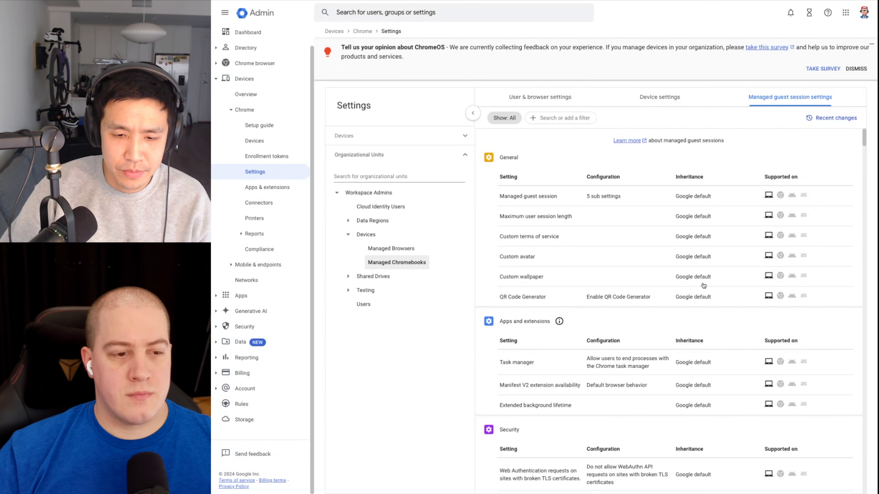
pyautogui.scroll(-1, 704, 285)
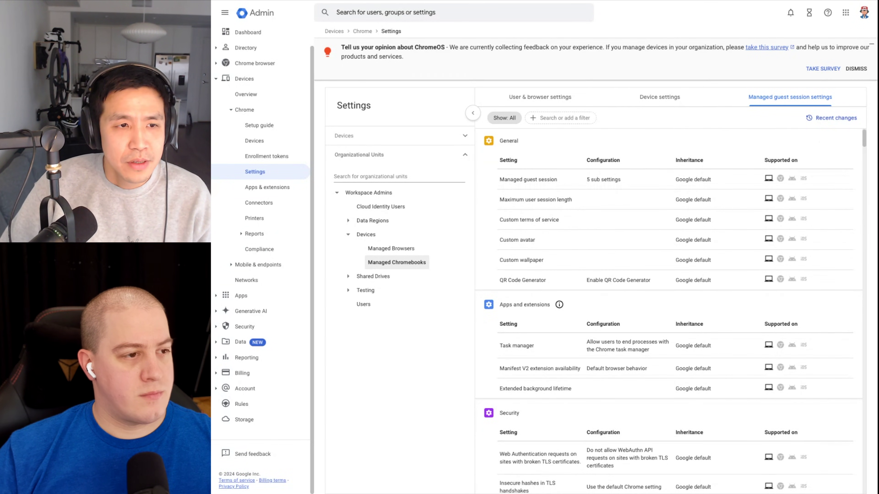
pyautogui.scroll(-3, 622, 188)
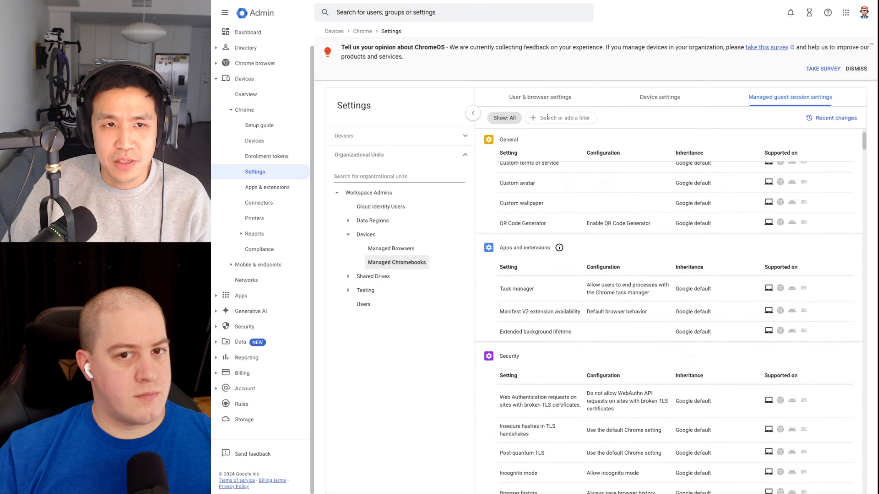
pyautogui.click(543, 99)
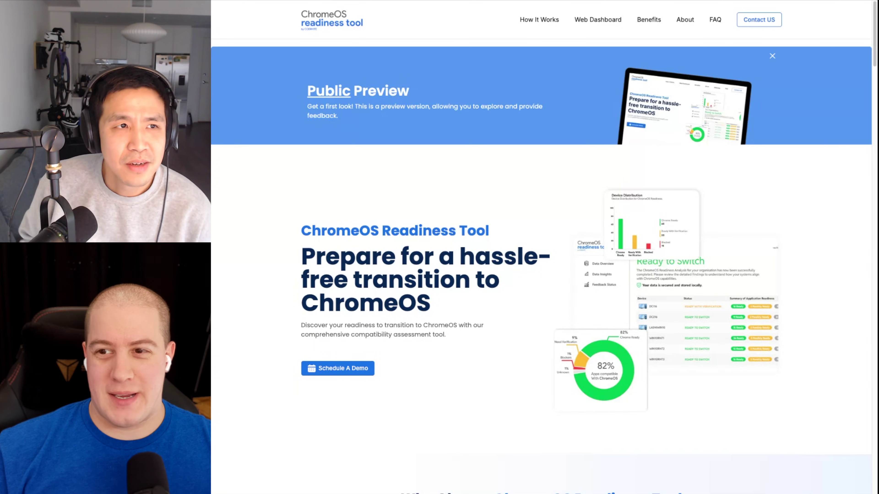
# - Read through the ChromeOS Readiness Tool web page, from its security and dashboard sections to the onboarding process and support questions
pyautogui.scroll(-2, 533, 160)
pyautogui.scroll(2, 568, 183)
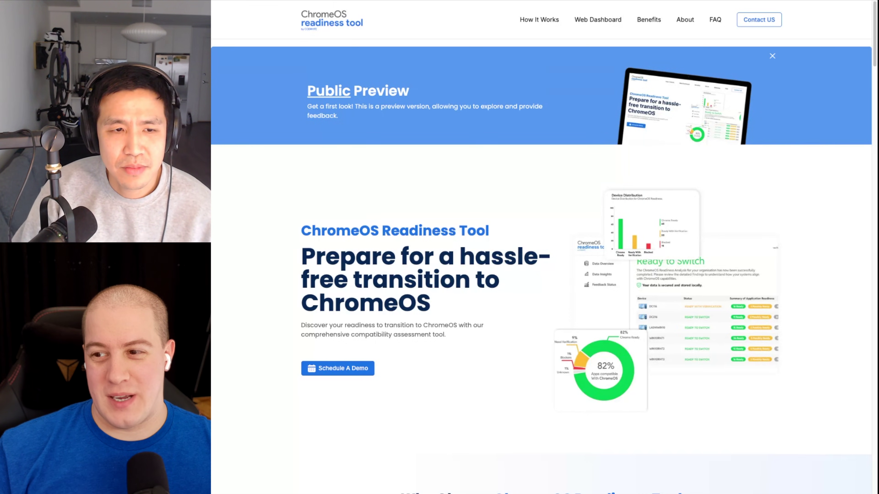
pyautogui.scroll(-15, 571, 177)
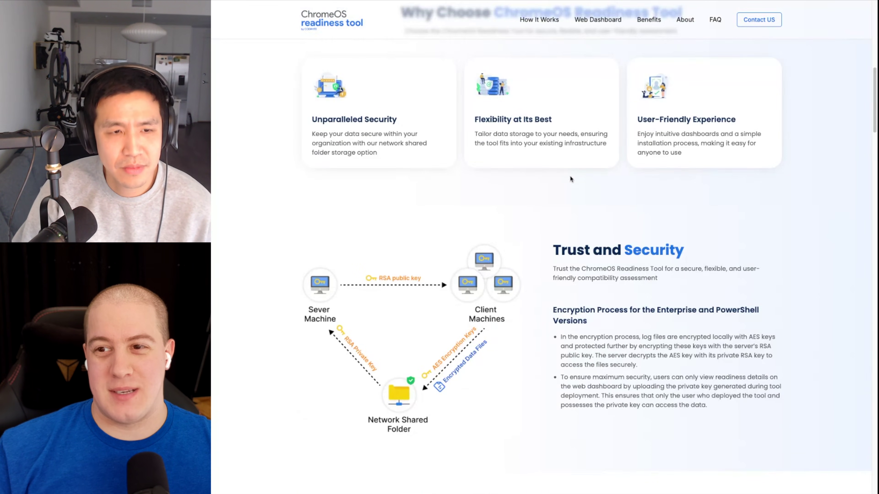
pyautogui.scroll(-20, 570, 177)
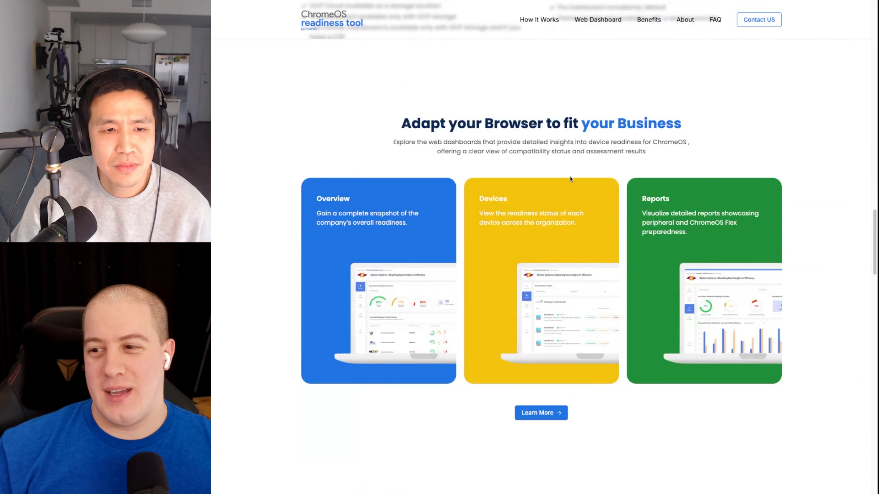
pyautogui.scroll(-15, 571, 179)
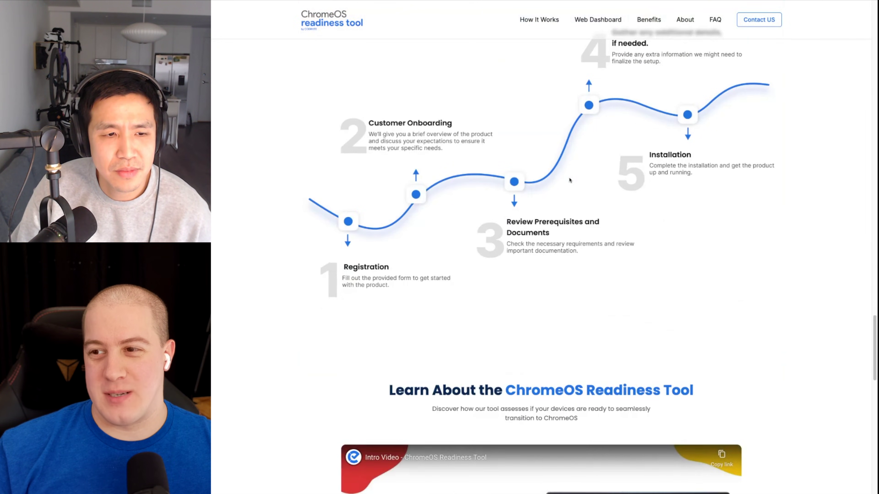
pyautogui.scroll(-15, 570, 181)
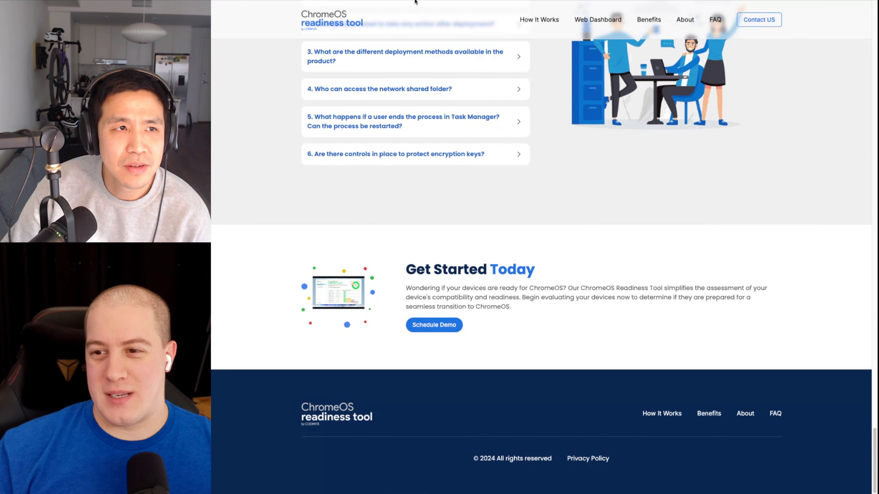
pyautogui.scroll(7, 450, 48)
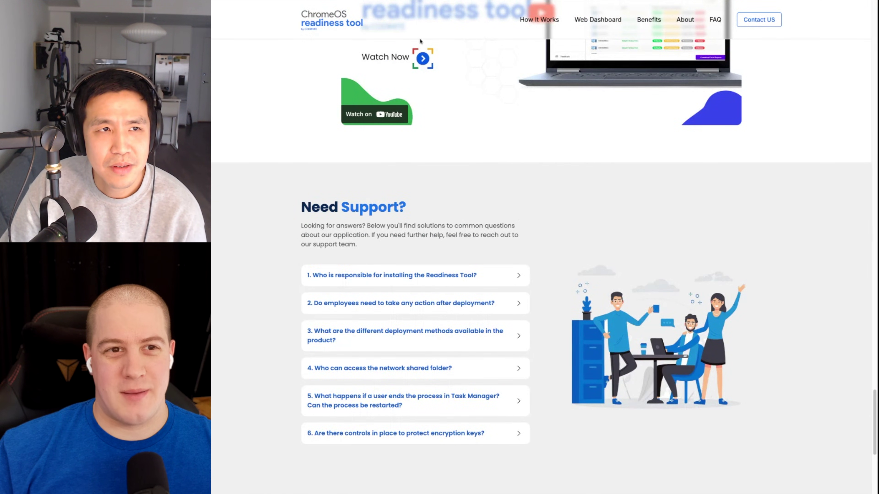
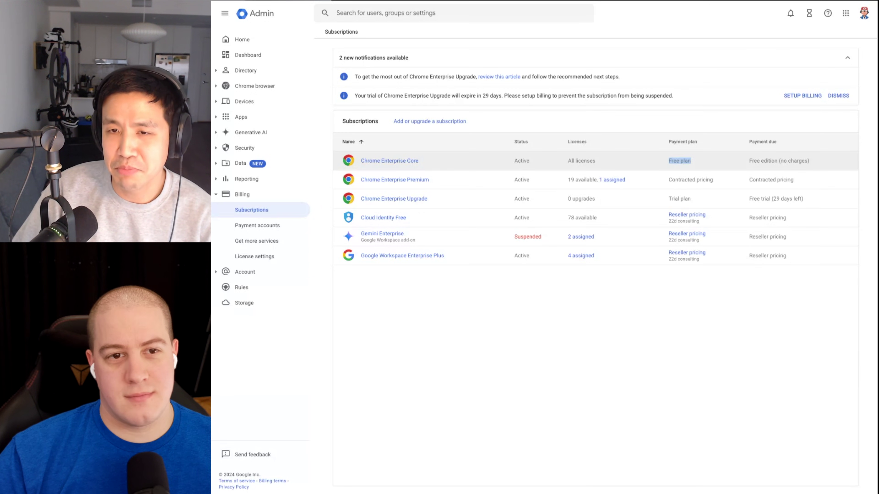
# - Highlight the Chrome Enterprise Premium and Chrome Enterprise Upgrade subscriptions and the Upgrade's license entry, and clear the selection
pyautogui.moveTo(433, 181); pyautogui.dragTo(367, 181)
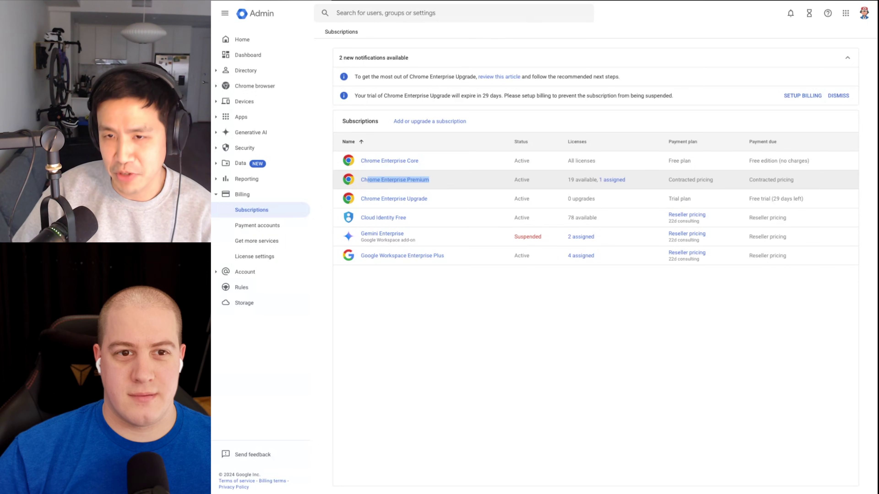
pyautogui.moveTo(436, 200); pyautogui.dragTo(393, 199)
pyautogui.click(412, 202)
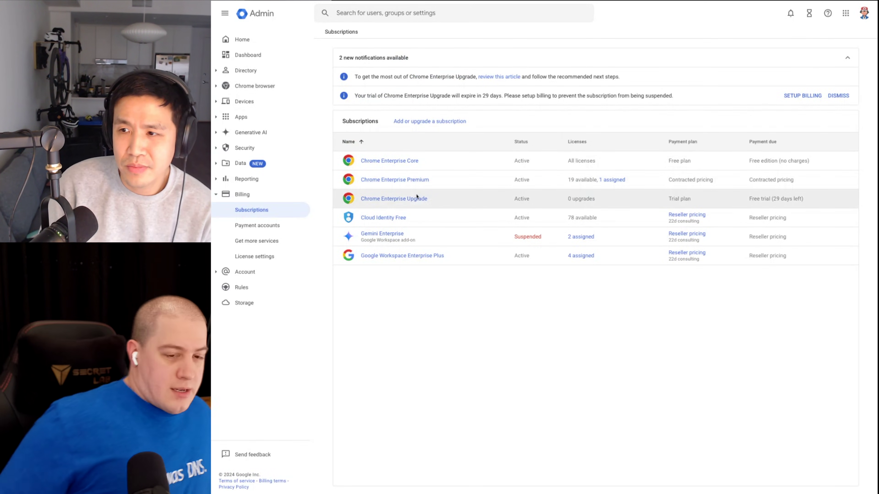
pyautogui.moveTo(639, 198); pyautogui.dragTo(563, 200)
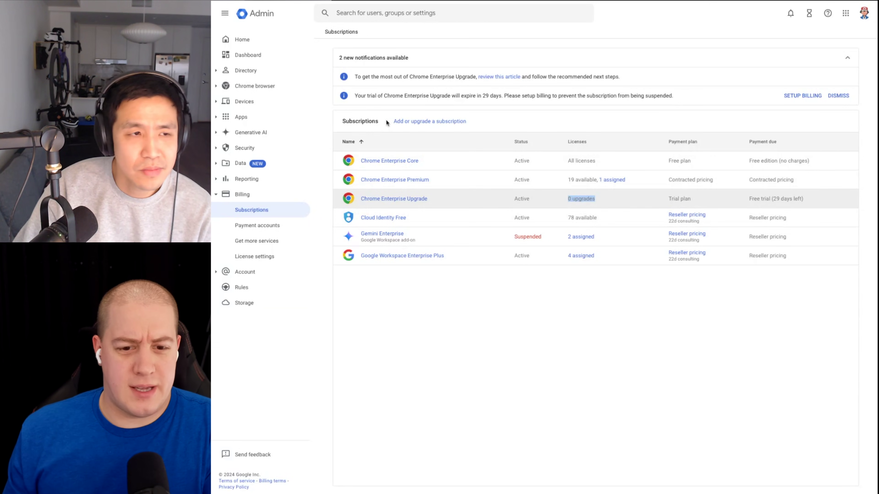
pyautogui.click(399, 15)
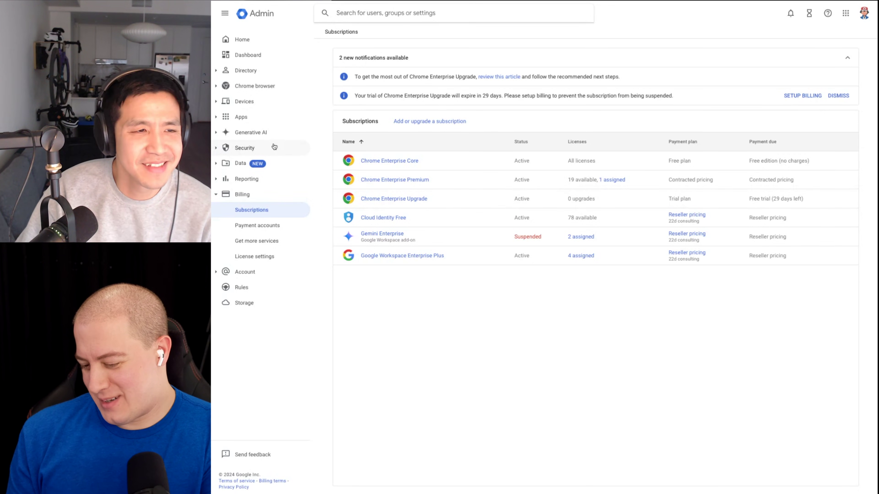
# - Open the Chrome log events under Audit and investigation and look through the logged extension, content transfer and device events
pyautogui.click(269, 181)
pyautogui.click(263, 271)
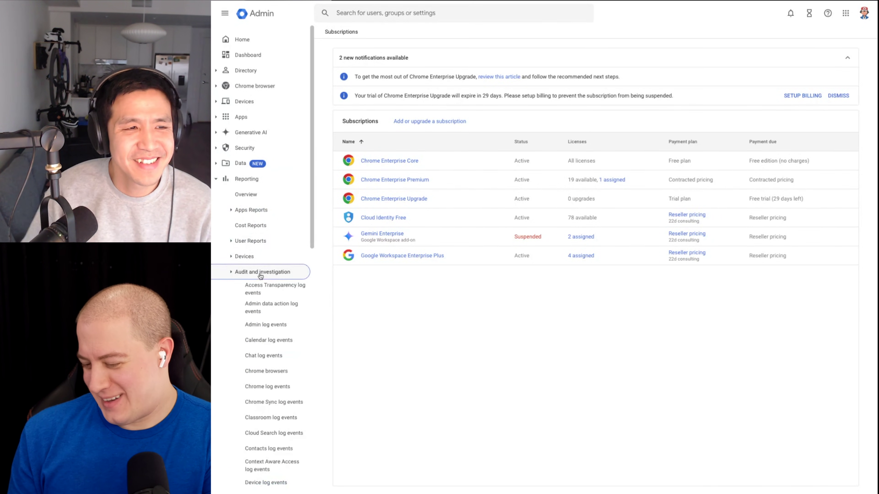
pyautogui.scroll(-4, 266, 298)
pyautogui.click(273, 265)
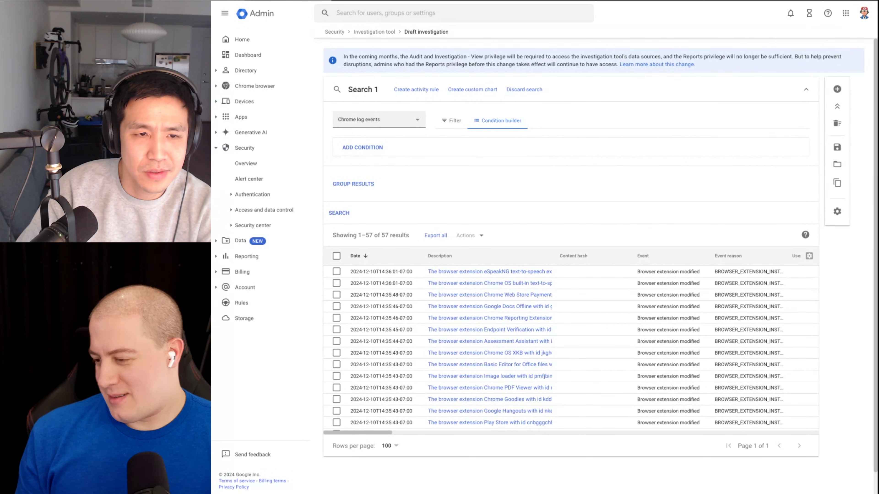
pyautogui.scroll(-3, 571, 347)
pyautogui.scroll(-4, 571, 346)
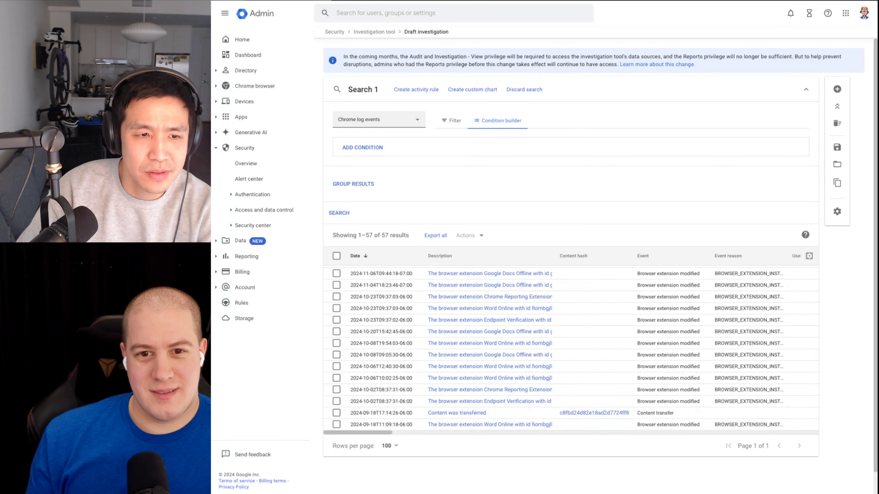
pyautogui.scroll(-5, 571, 346)
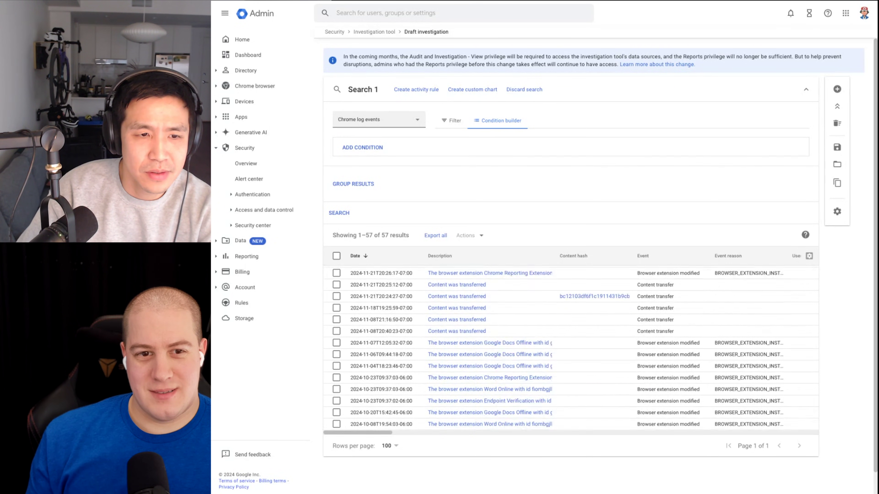
pyautogui.scroll(-2, 571, 346)
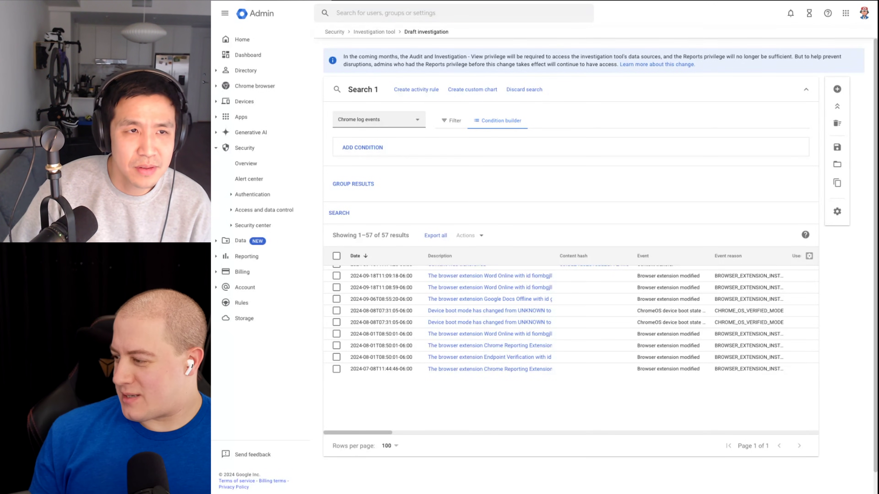
pyautogui.scroll(5, 570, 346)
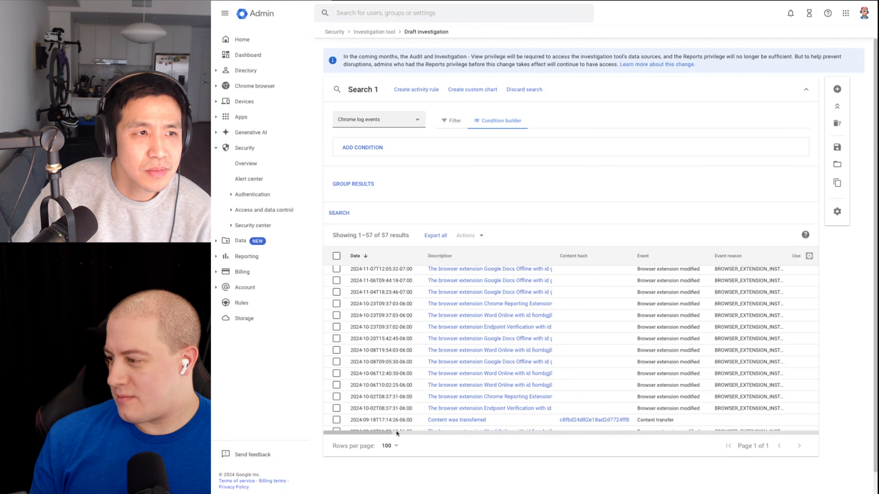
# - Open the enrolled Chromebook's details page from the ChromeOS devices list
pyautogui.click(271, 87)
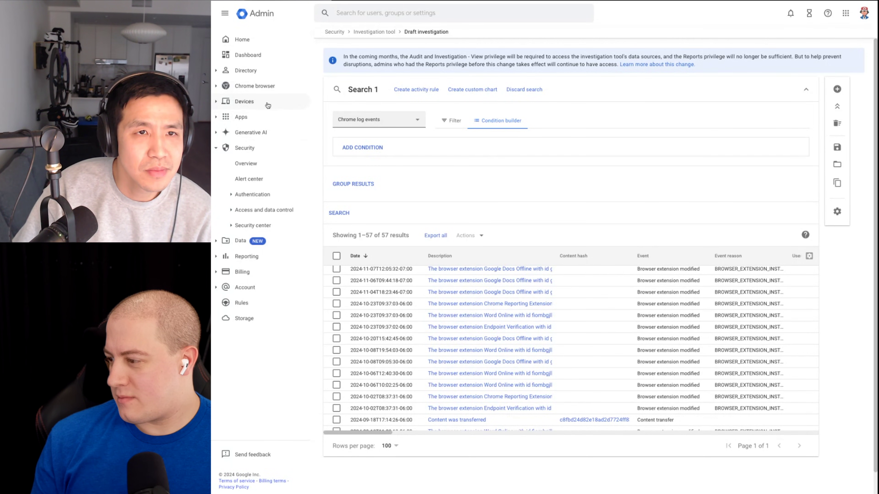
pyautogui.click(296, 118)
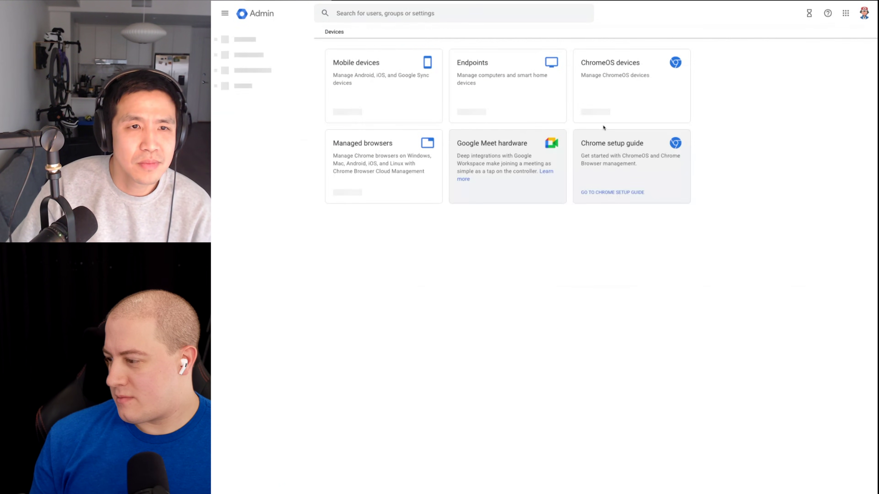
pyautogui.click(624, 90)
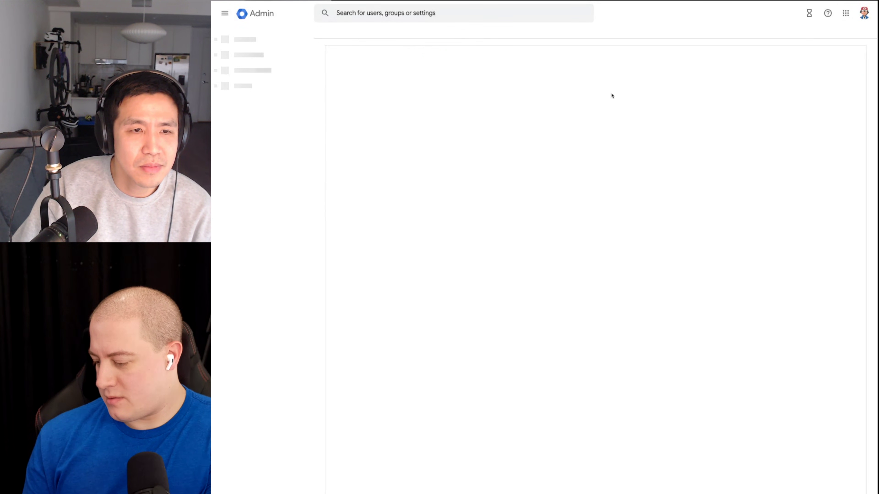
pyautogui.click(527, 301)
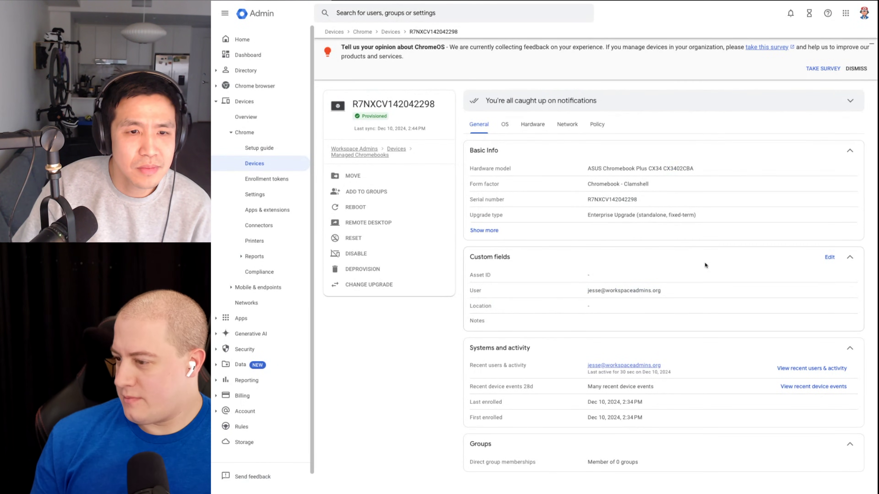
# - Inspect the Chromebook's hardware details and its upgrade change options, cancelling without changing the upgrade
pyautogui.click(533, 124)
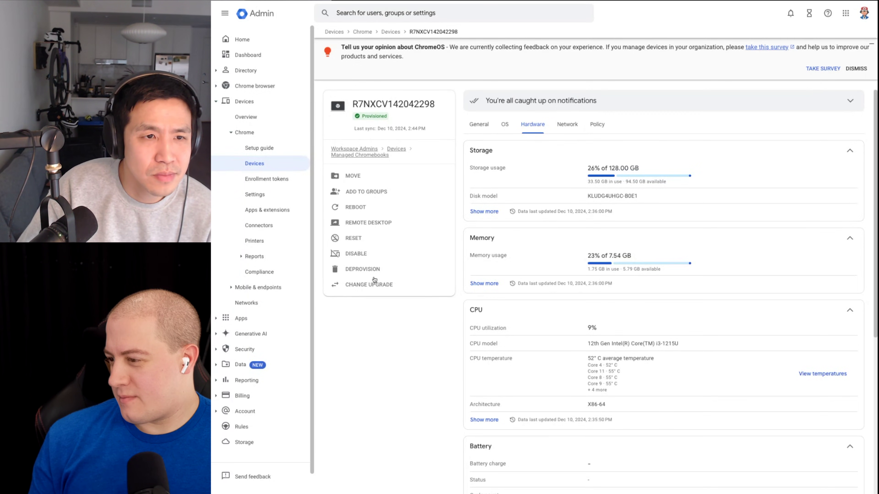
pyautogui.click(377, 288)
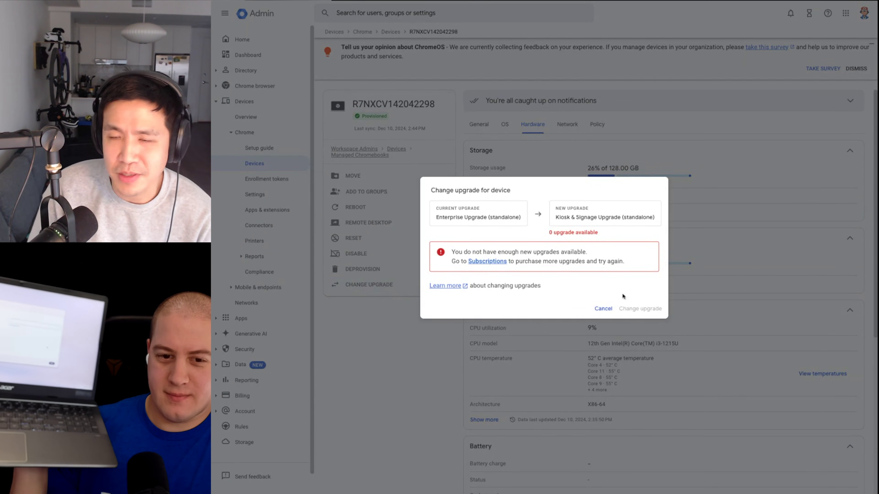
pyautogui.click(613, 308)
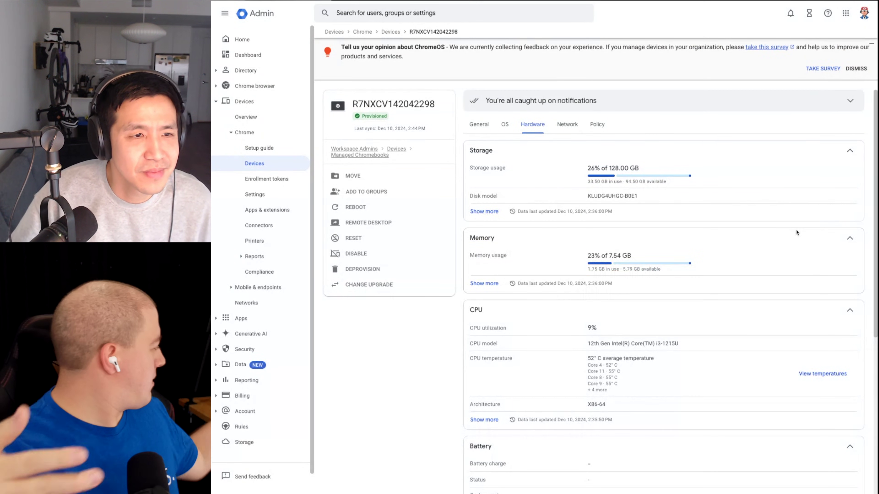